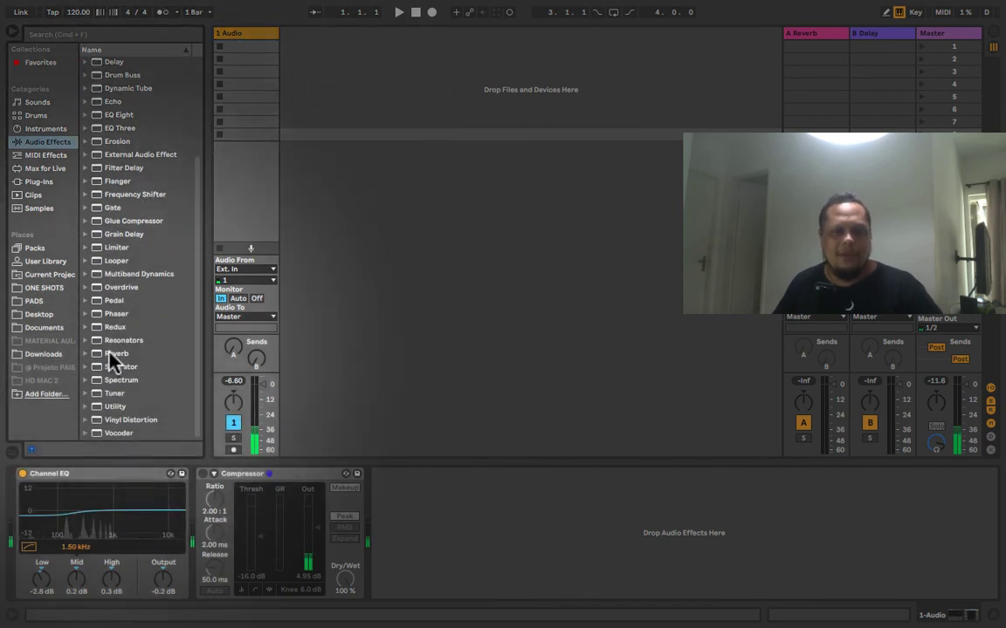
# Step: Add a Reverb after the Compressor on the 1 Audio track and switch it off and on to compare the sound
pyautogui.moveTo(111, 355); pyautogui.dragTo(370, 529)
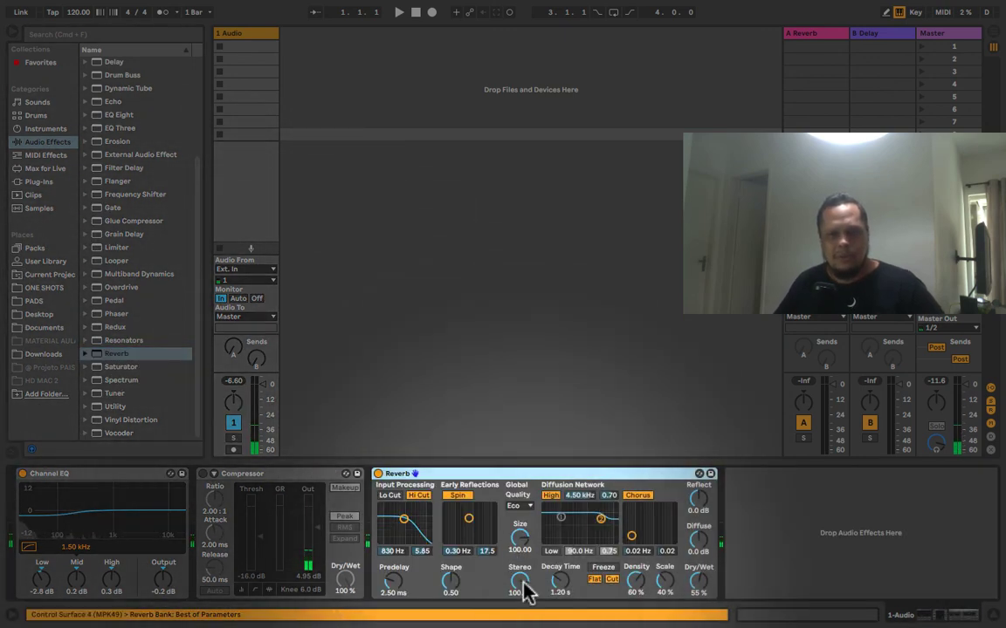
pyautogui.click(377, 474)
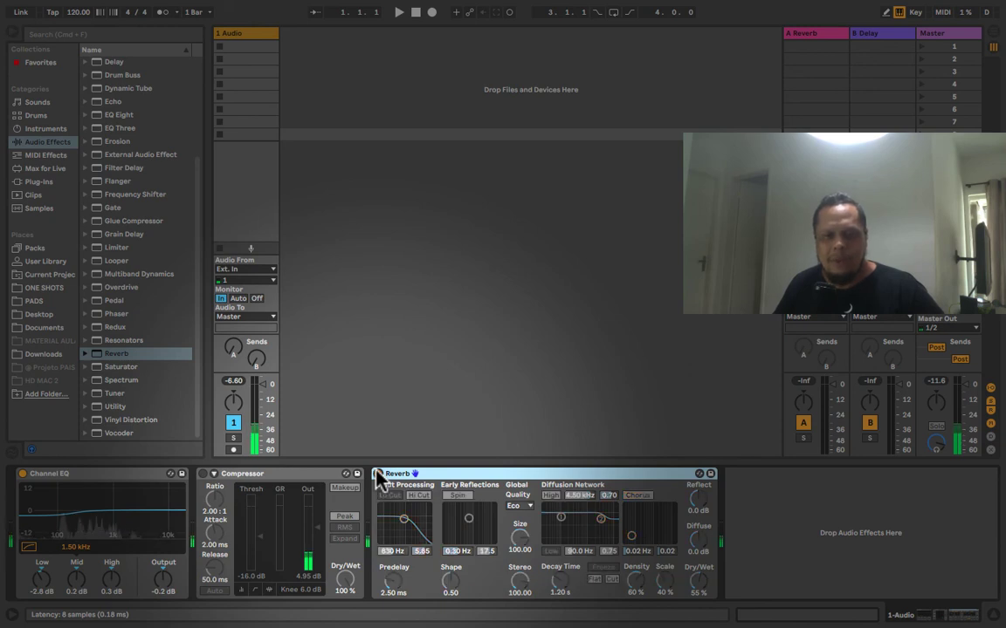
pyautogui.click(377, 474)
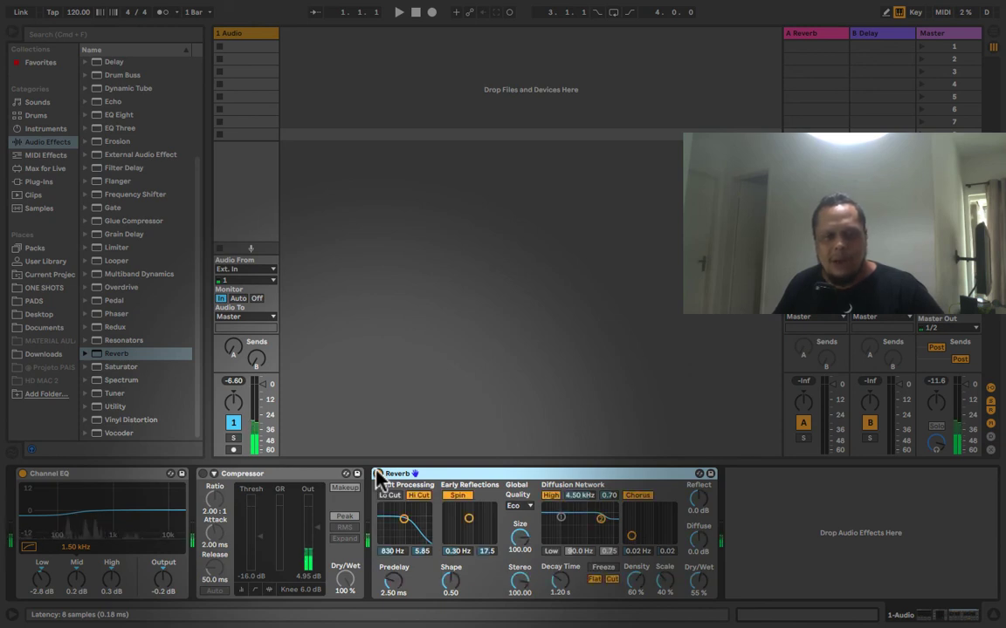
pyautogui.click(378, 474)
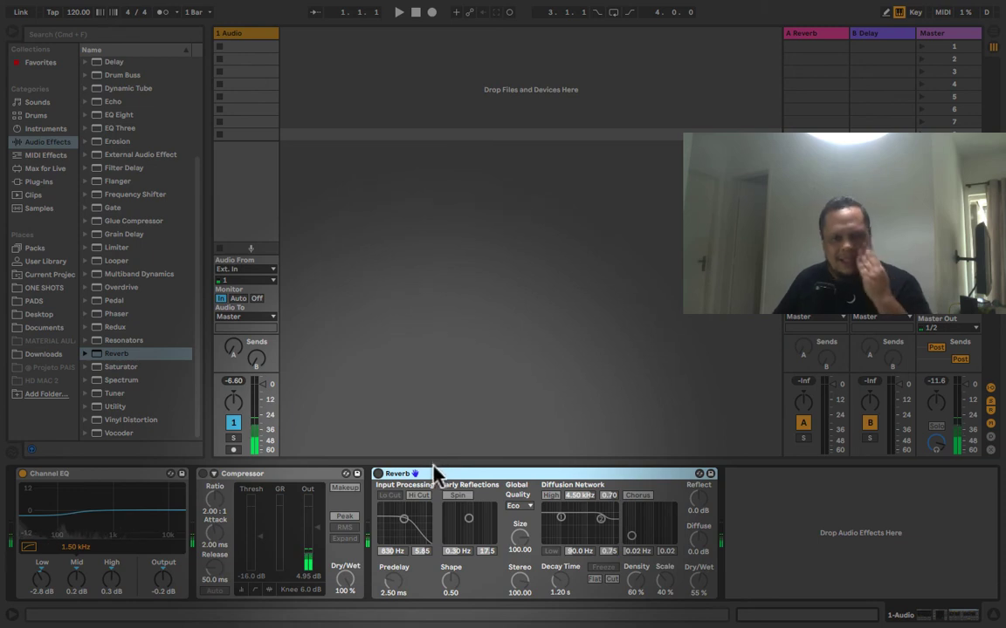
pyautogui.click(378, 474)
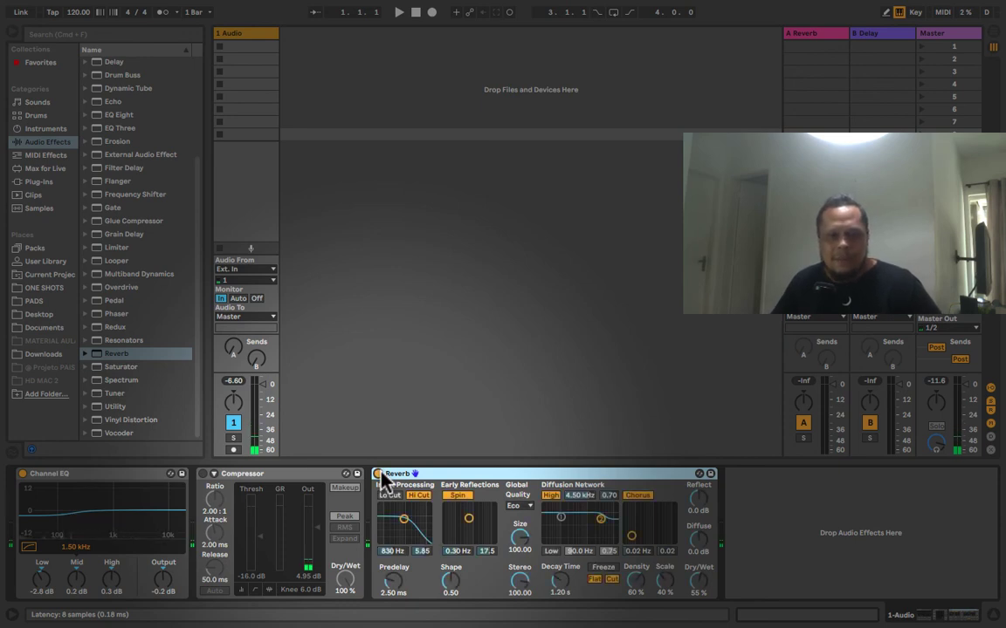
pyautogui.click(379, 475)
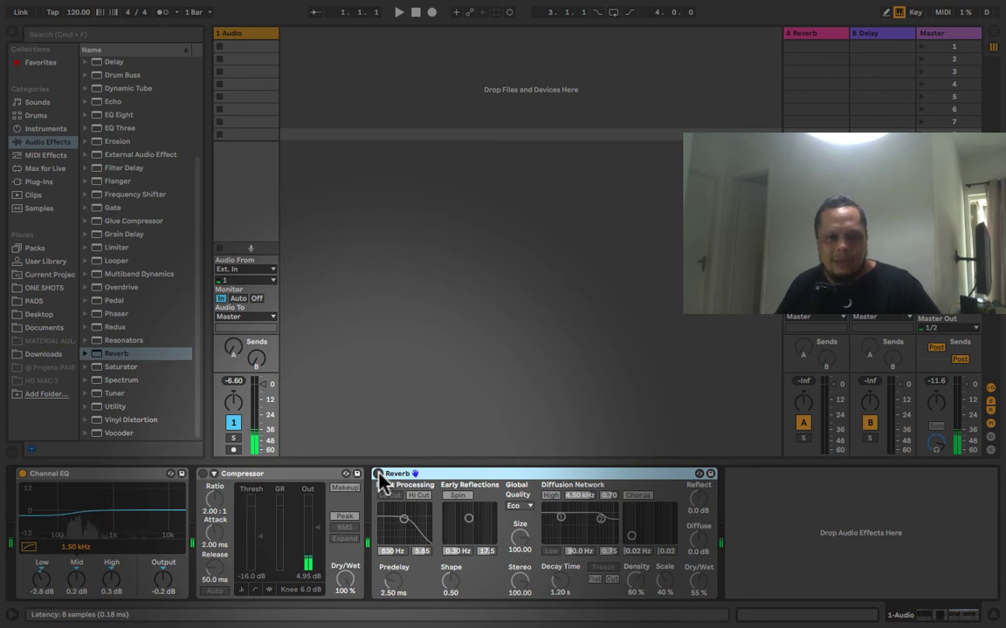
pyautogui.click(377, 474)
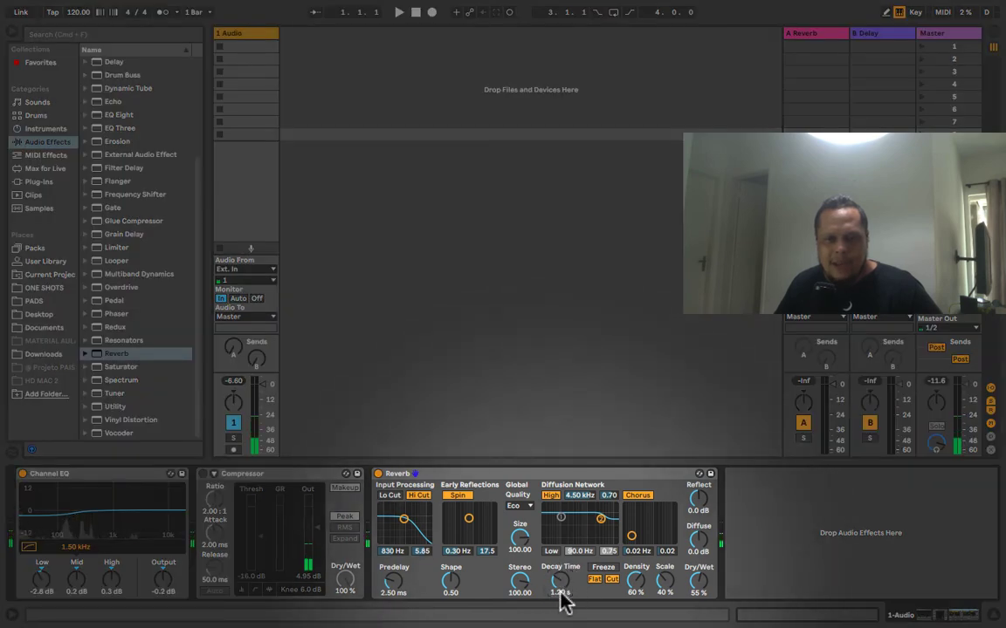
# Step: Set the Reverb's Decay Time to 14.7 s and Dry/Wet to 72 %, then compare the sound with the Reverb off and on
pyautogui.moveTo(559, 583); pyautogui.dragTo(560, 549)
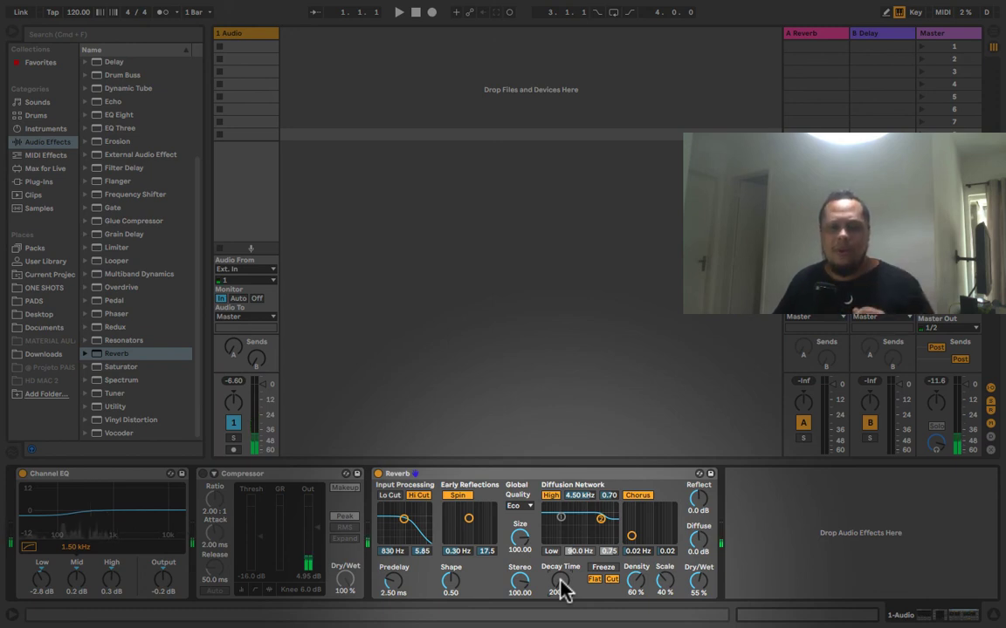
pyautogui.moveTo(561, 590); pyautogui.dragTo(561, 609)
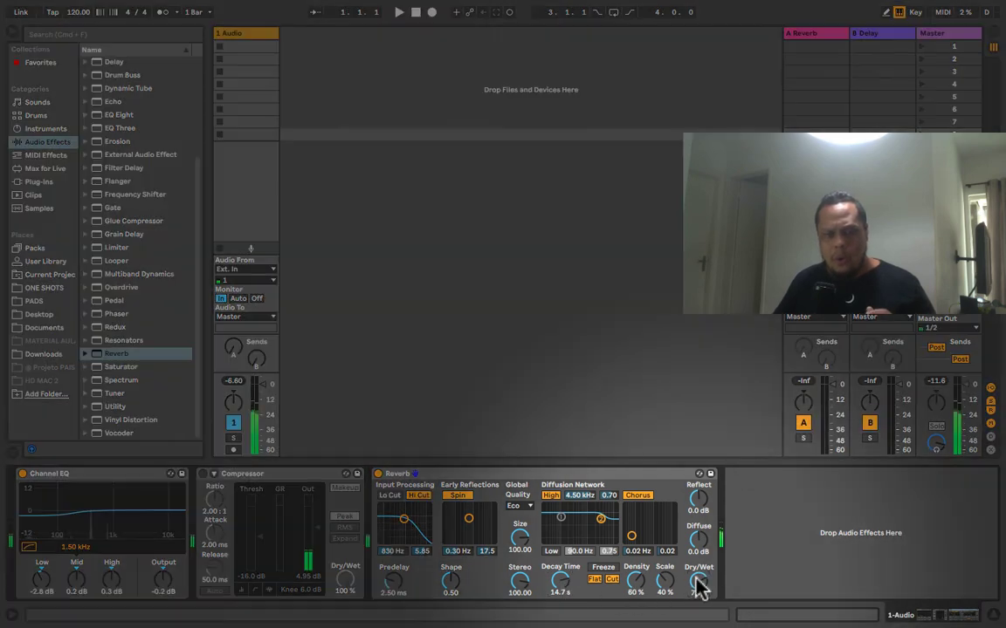
pyautogui.click(379, 475)
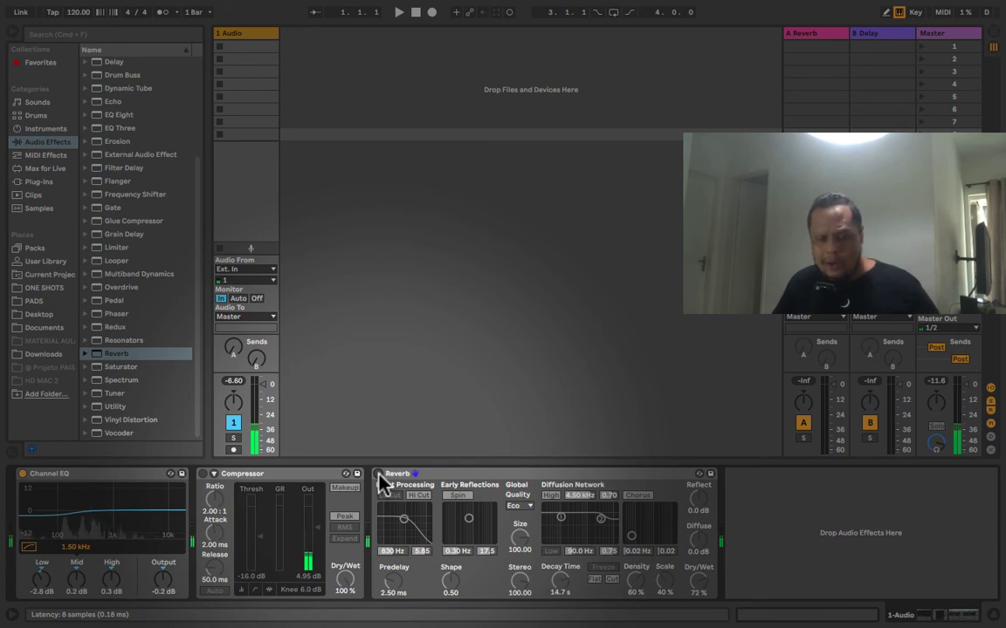
pyautogui.click(378, 476)
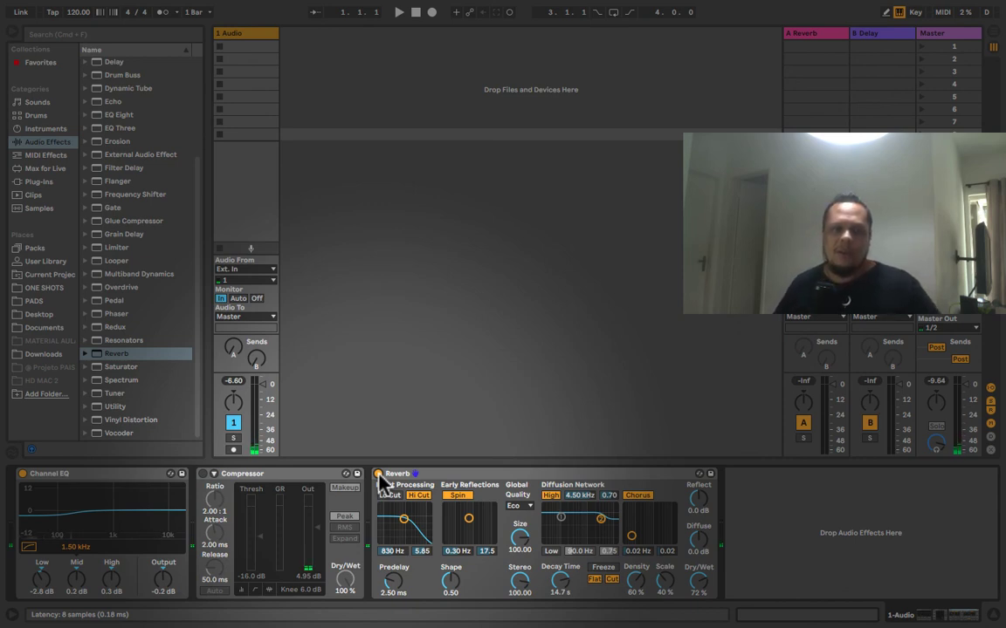
pyautogui.click(378, 475)
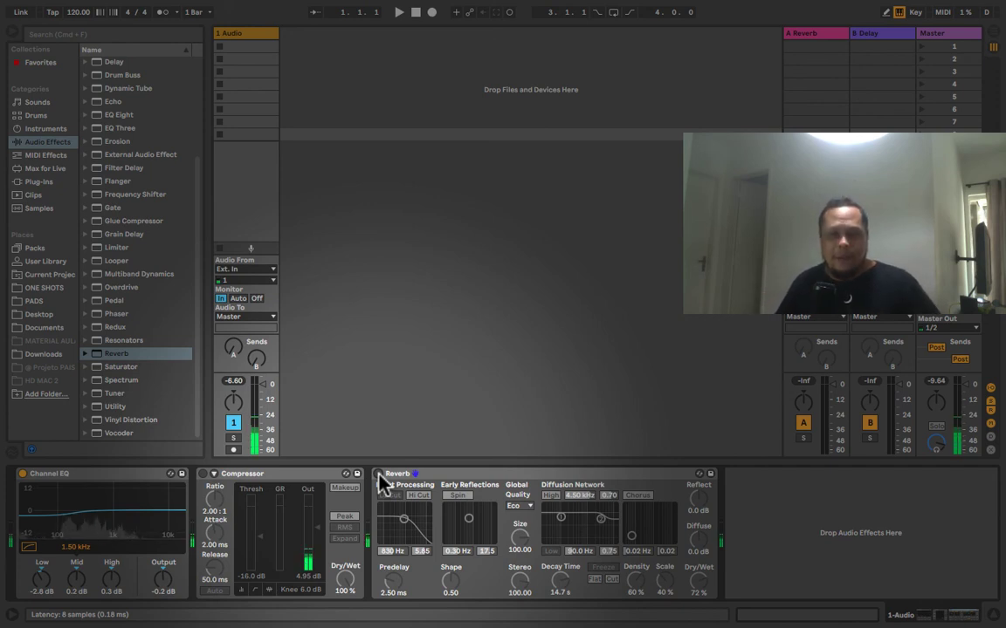
# Step: Lower the Compressor's output to -0.99 dB and enable the Compressor together with the Reverb
pyautogui.click(379, 477)
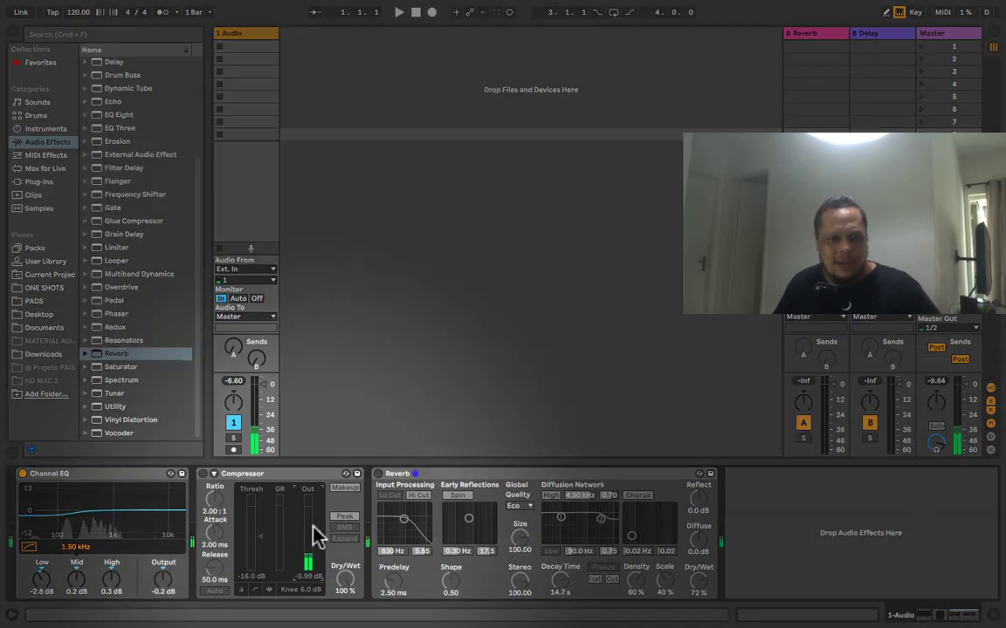
pyautogui.click(202, 474)
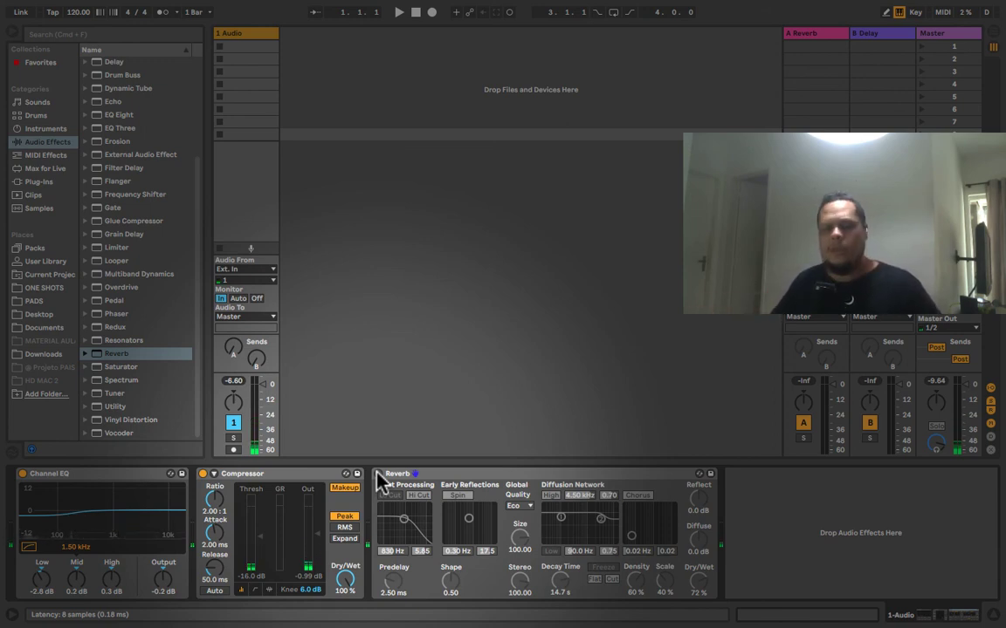
pyautogui.click(378, 474)
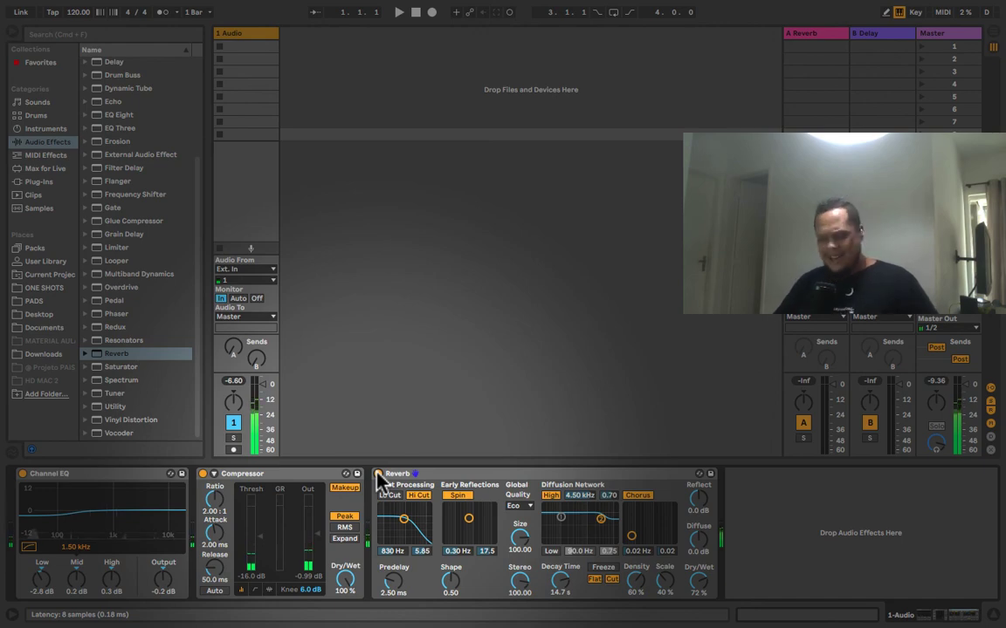
# Step: Set the Reverb's Dry/Wet to 60 % and its Decay Time to 7.15 s
pyautogui.moveTo(559, 583); pyautogui.dragTo(560, 611)
pyautogui.moveTo(698, 583); pyautogui.dragTo(698, 610)
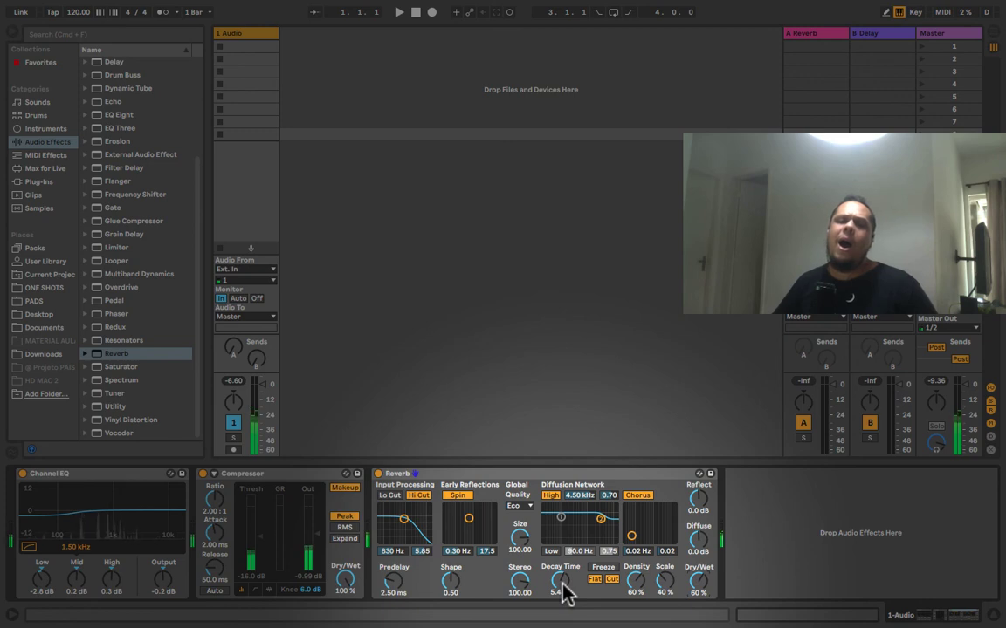
pyautogui.moveTo(561, 582)
pyautogui.mouseDown()
pyautogui.moveTo(561, 569)
pyautogui.moveTo(562, 593)
pyautogui.mouseUp()
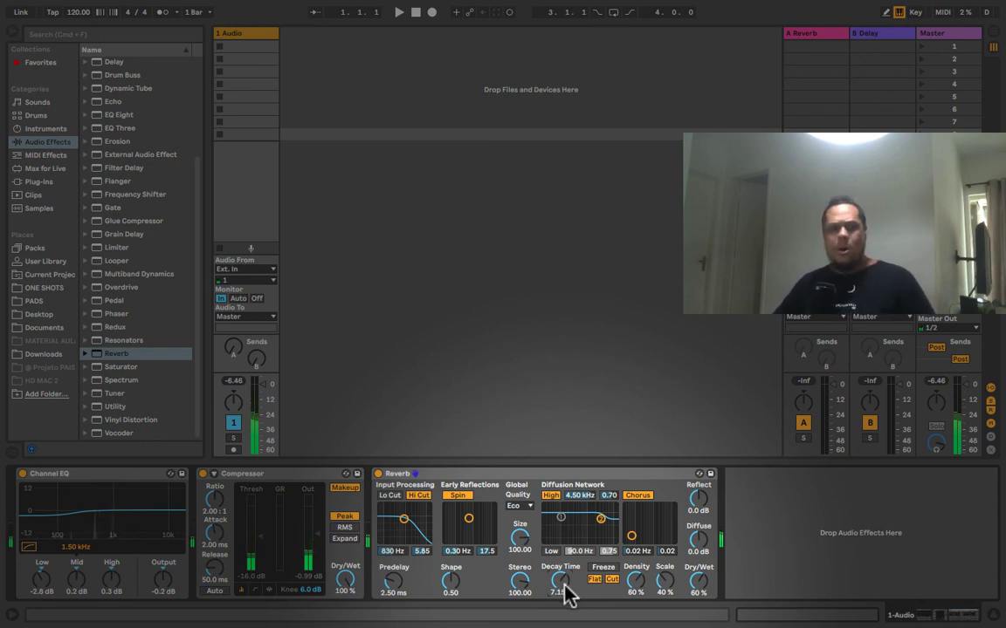
# Step: Bypass the Compressor and switch the Reverb off and on to compare the dry and reverberated sound
pyautogui.click(202, 474)
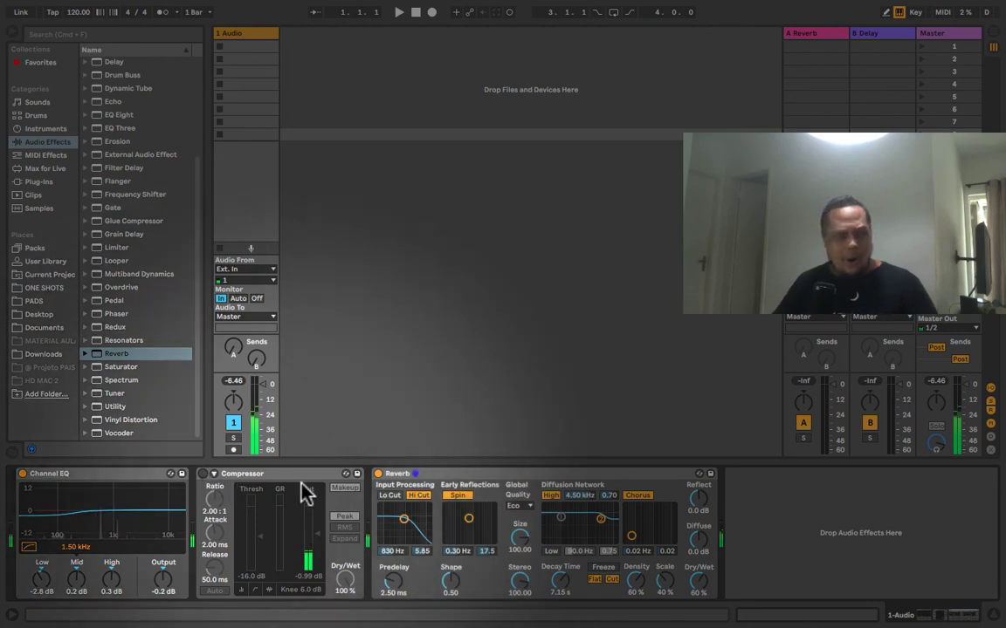
pyautogui.click(378, 474)
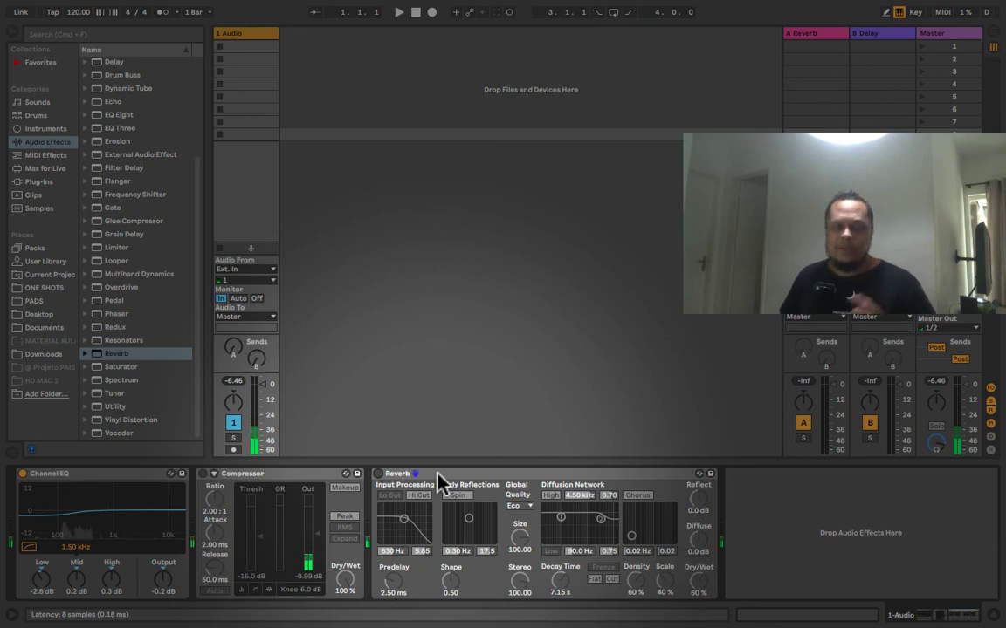
pyautogui.click(378, 474)
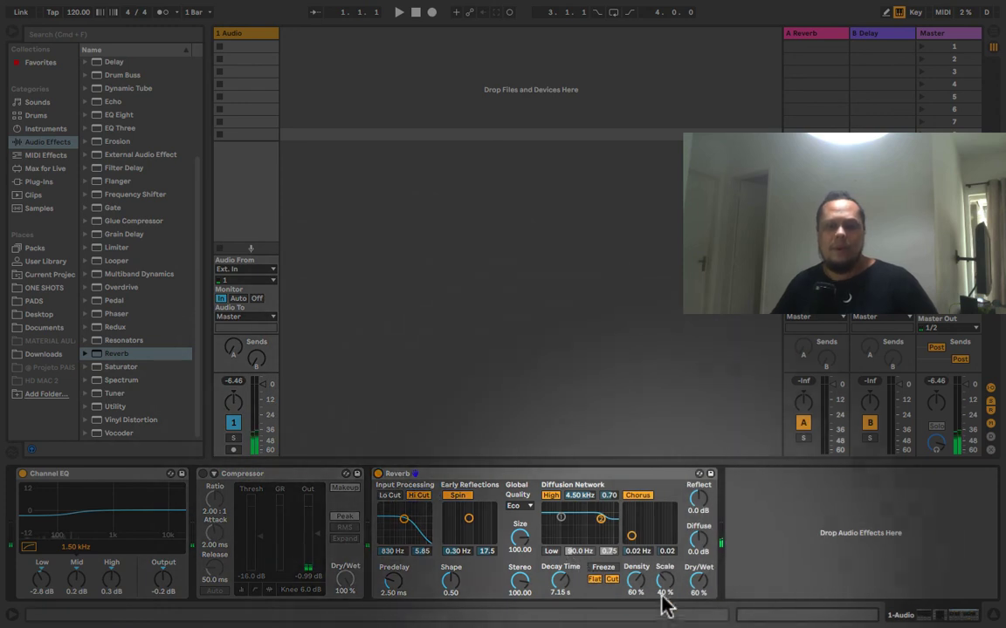
# Step: Raise the Reverb's Dry/Wet to 76 % and bypass the Reverb
pyautogui.moveTo(695, 583); pyautogui.dragTo(695, 568)
pyautogui.click(376, 474)
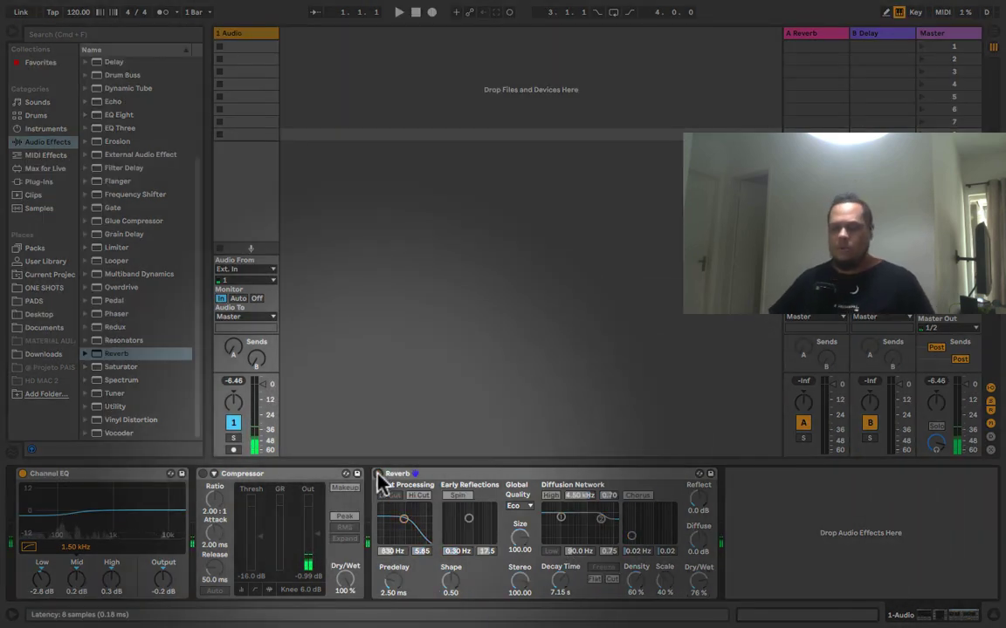
pyautogui.click(377, 474)
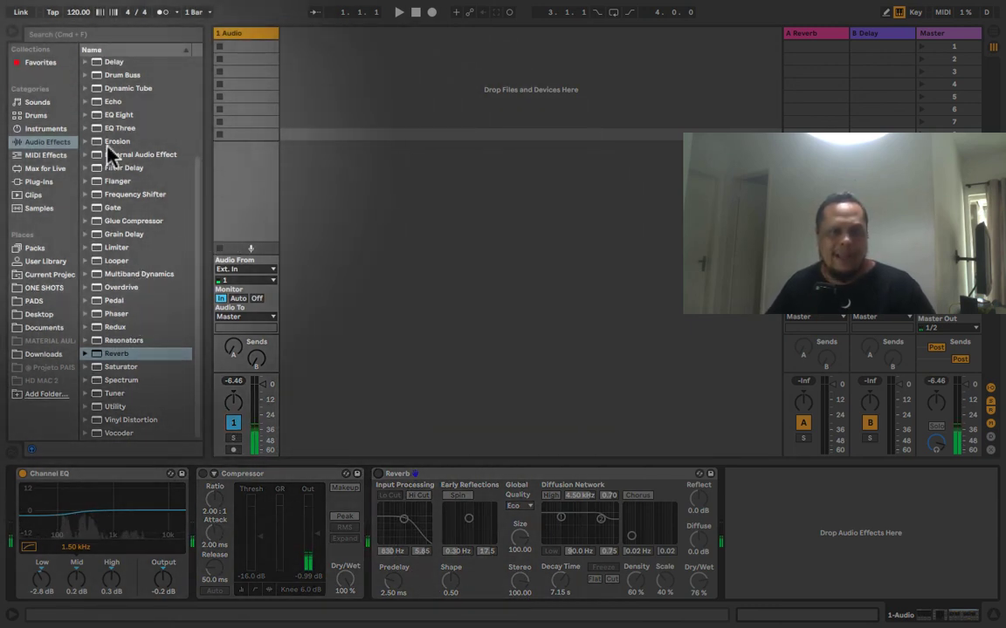
# Step: Add a Delay audio effect after the Reverb in the 1 Audio track's chain and bypass it
pyautogui.scroll(5, 125, 106)
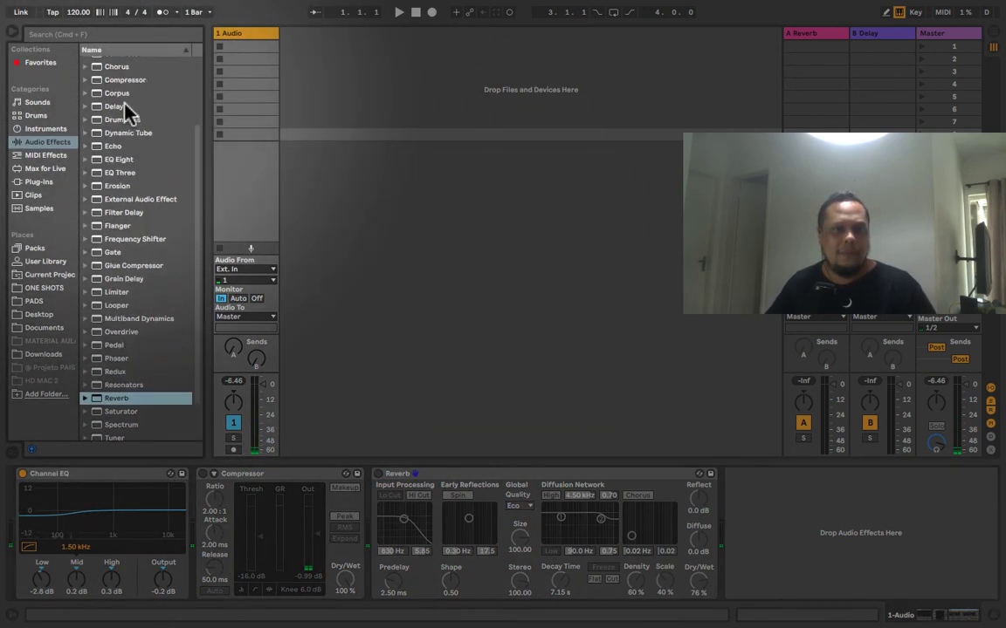
pyautogui.click(114, 179)
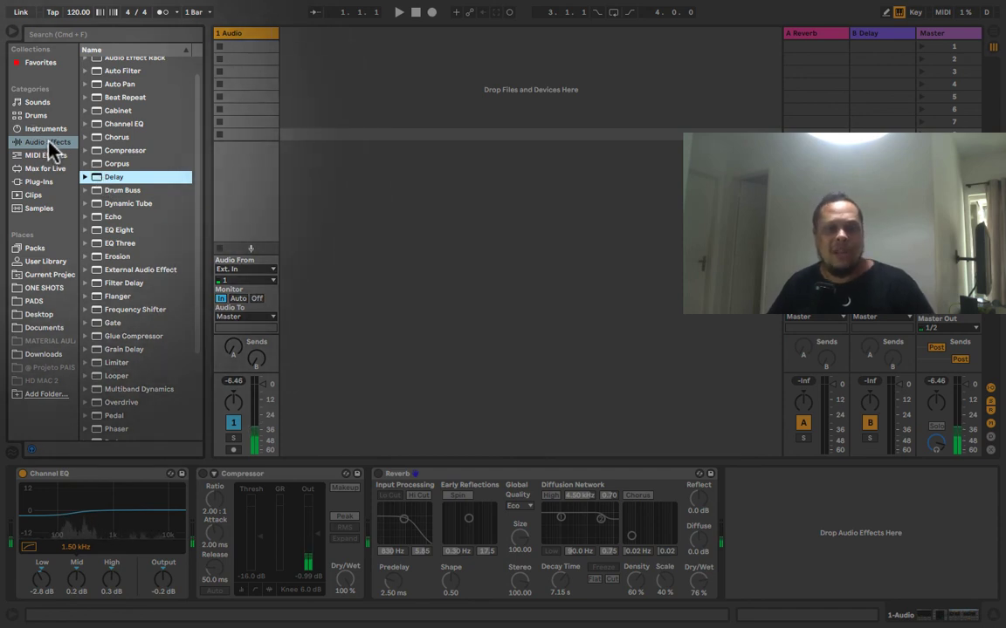
pyautogui.click(48, 141)
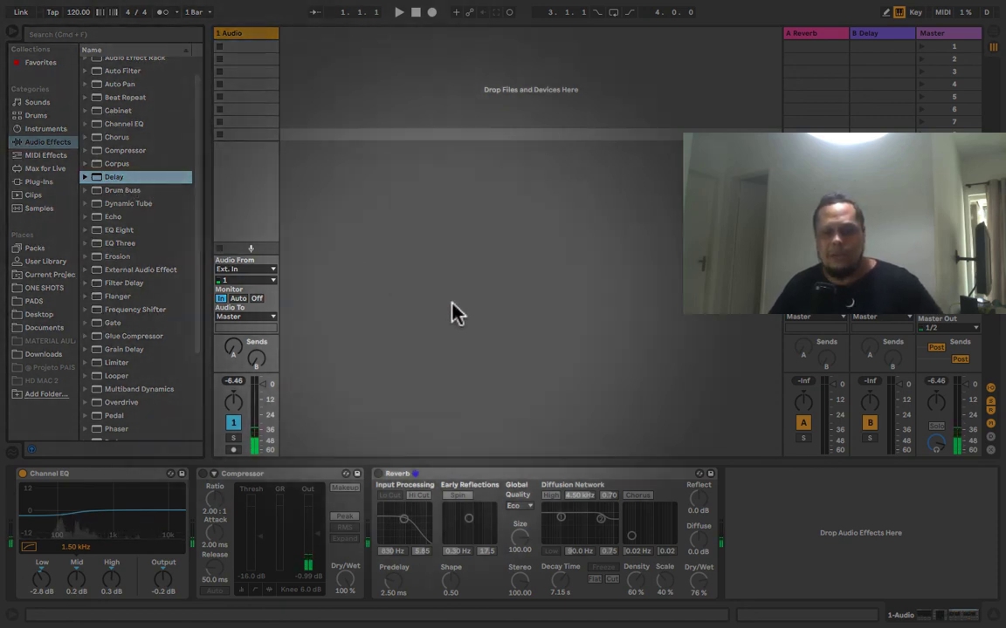
pyautogui.scroll(-4, 631, 432)
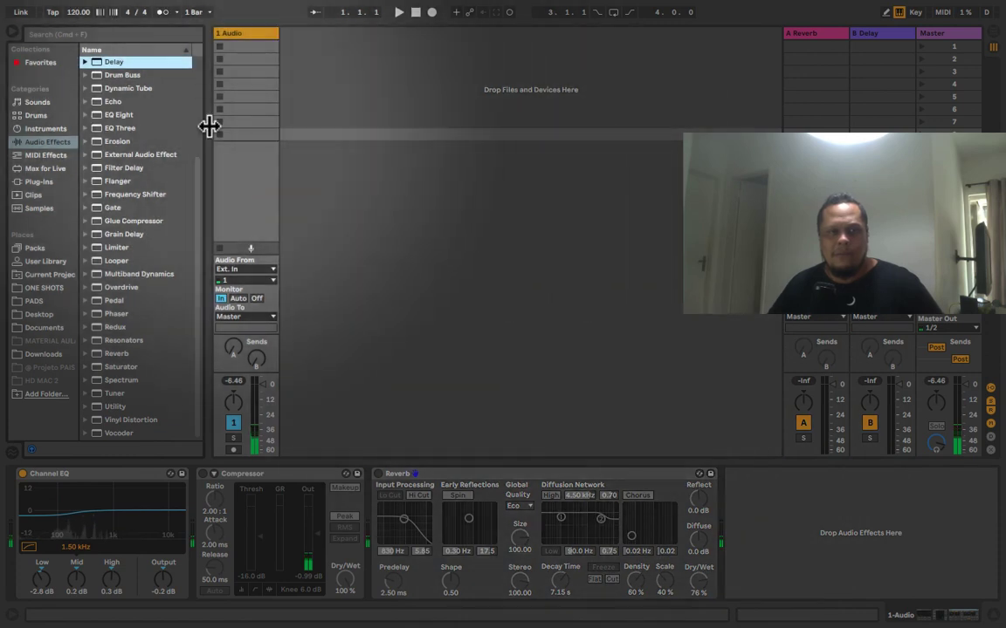
pyautogui.scroll(3, 105, 96)
pyautogui.moveTo(130, 131); pyautogui.dragTo(733, 505)
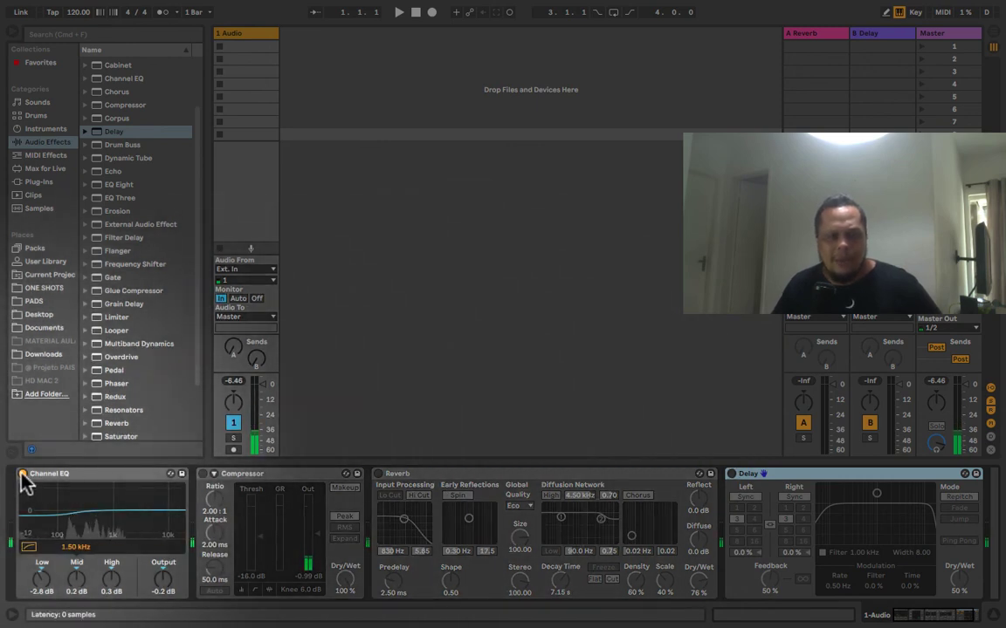
# Step: Switch the Channel EQ and Compressor on and off in turn, leaving both bypassed
pyautogui.click(22, 473)
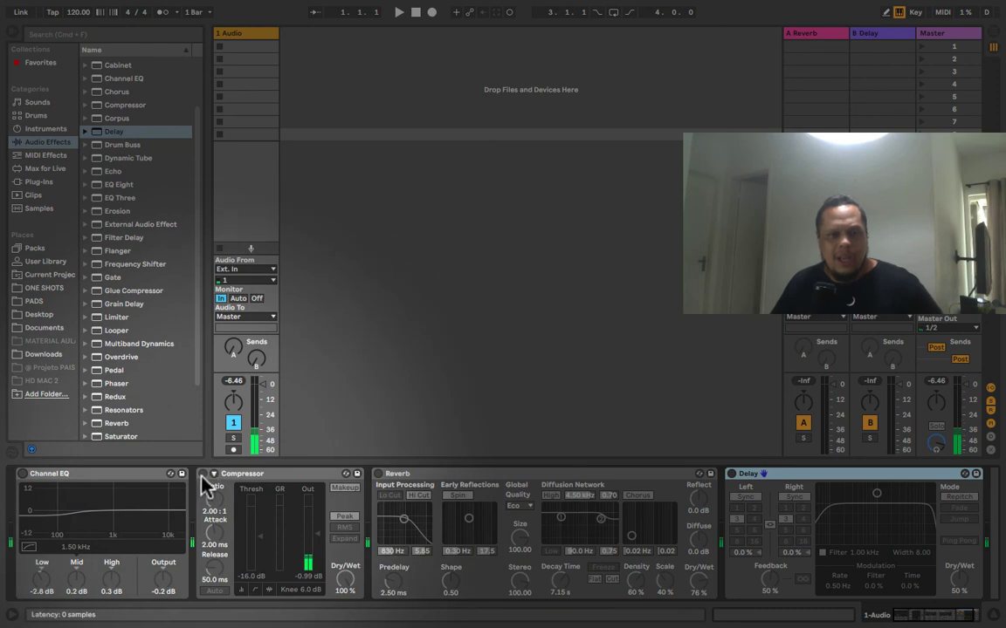
pyautogui.click(21, 474)
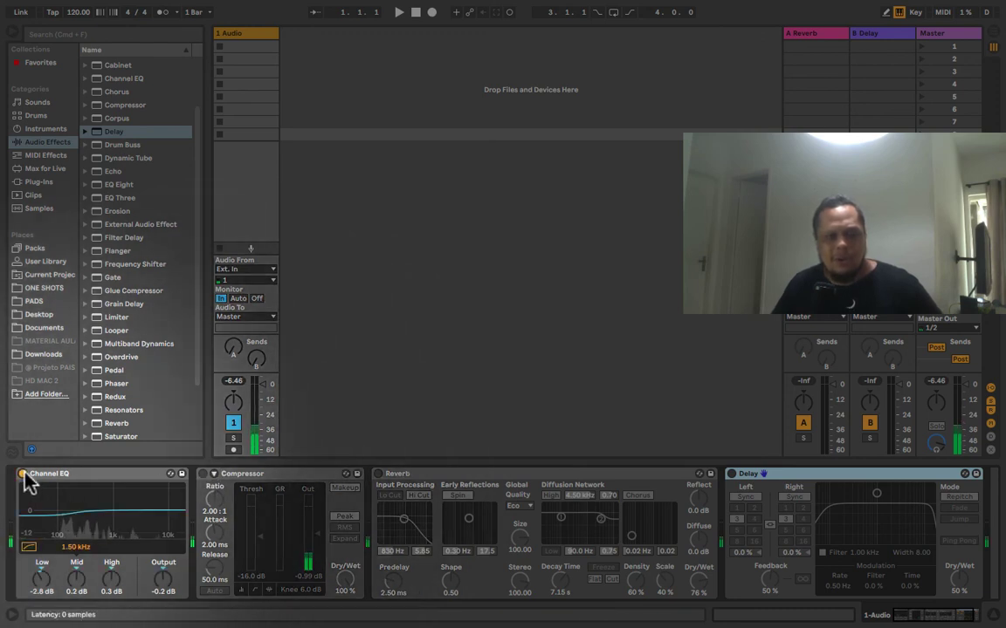
pyautogui.click(22, 474)
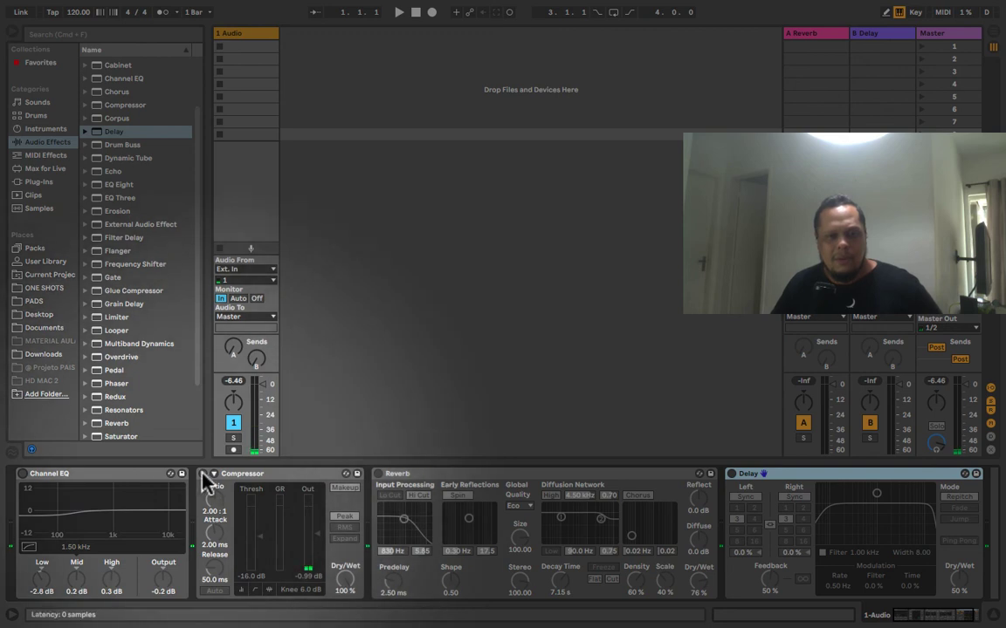
pyautogui.click(202, 474)
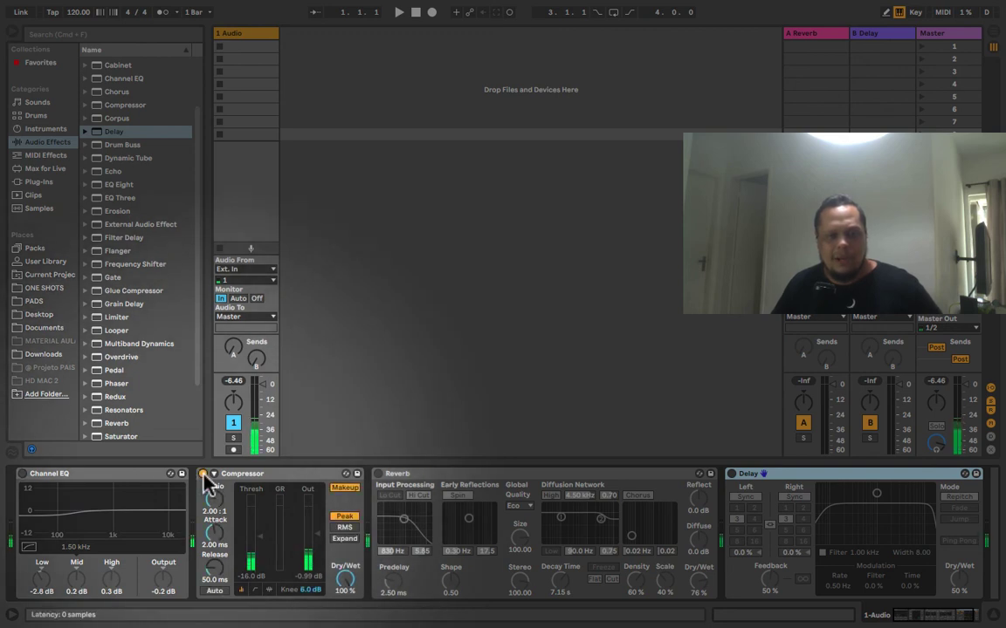
pyautogui.click(202, 474)
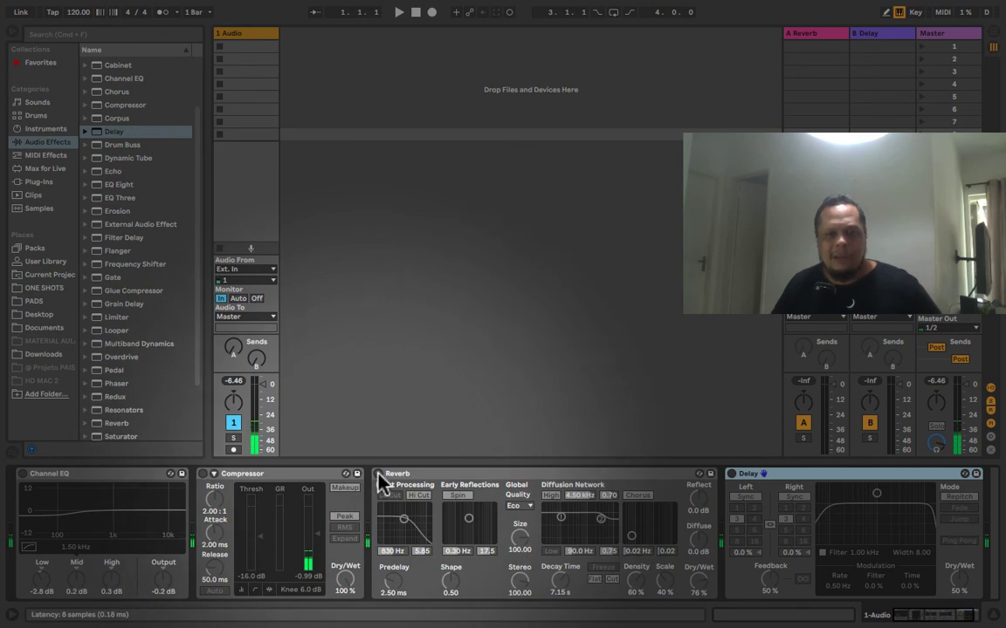
# Step: Audition the Reverb and the Delay separately by switching each one on and back off
pyautogui.click(378, 475)
pyautogui.click(379, 476)
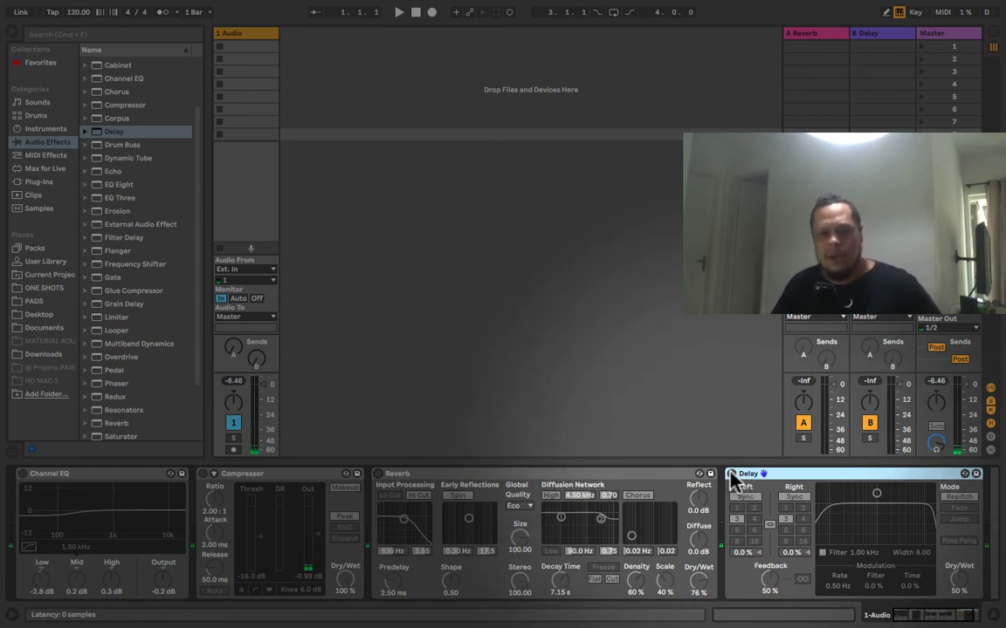
pyautogui.click(731, 474)
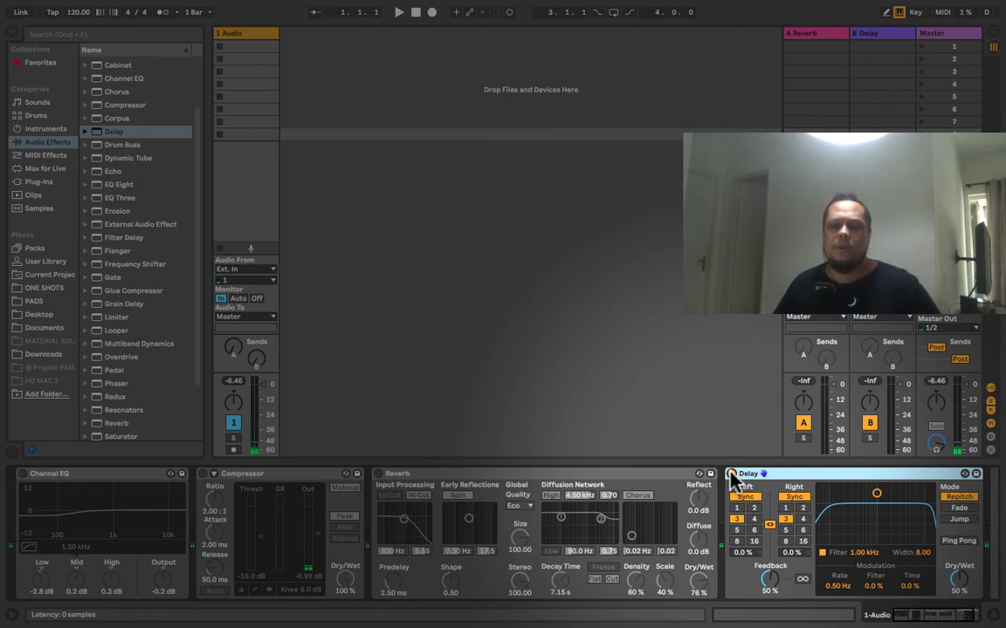
pyautogui.click(731, 474)
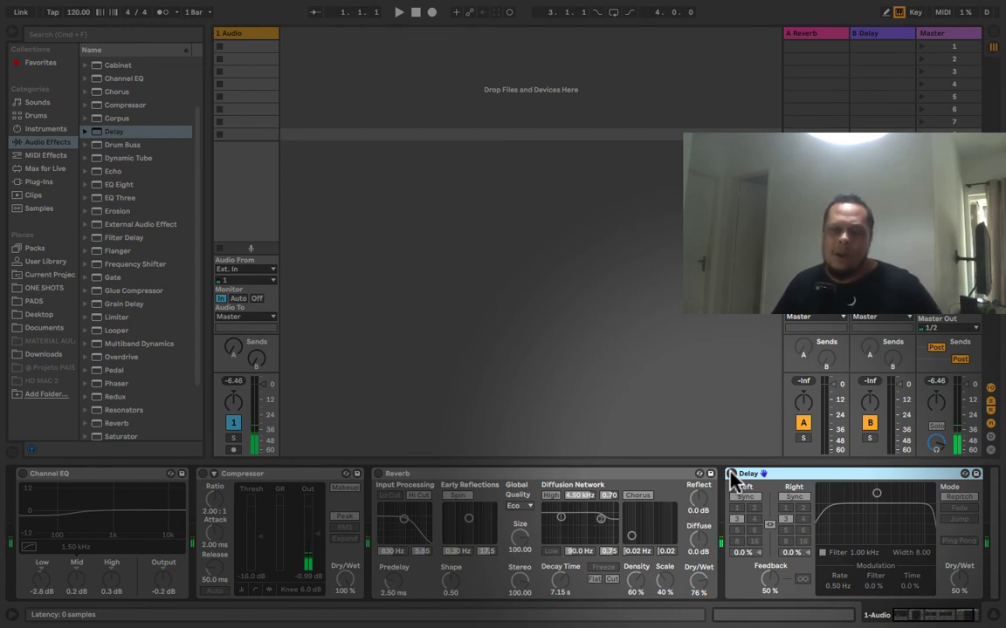
# Step: Audition the Delay by switching it on and stepping its linked delay time through 1, 2, 3 and 4 sixteenths, ending with it bypassed
pyautogui.click(732, 474)
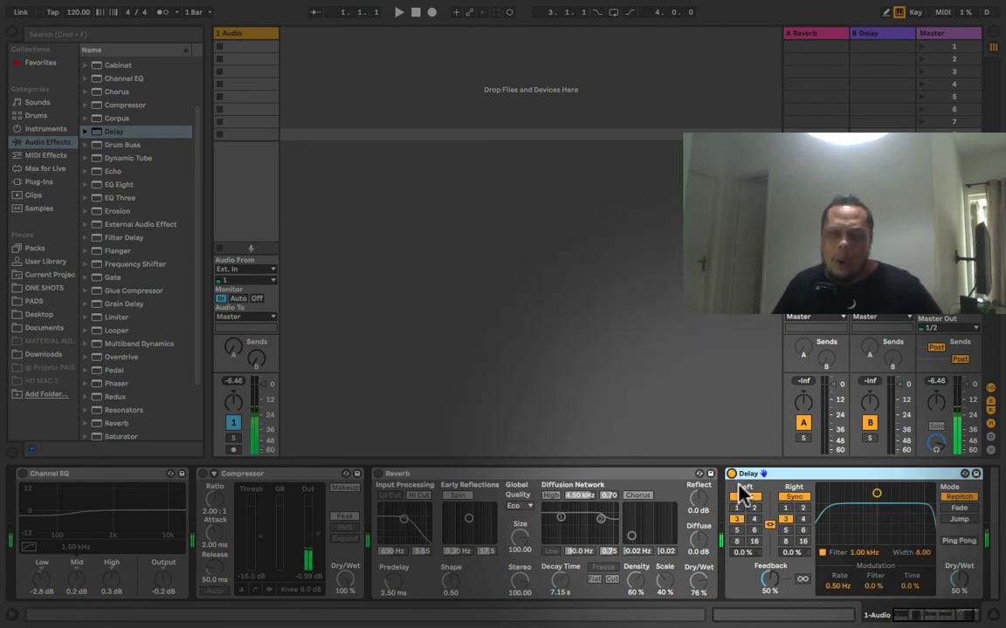
pyautogui.click(731, 474)
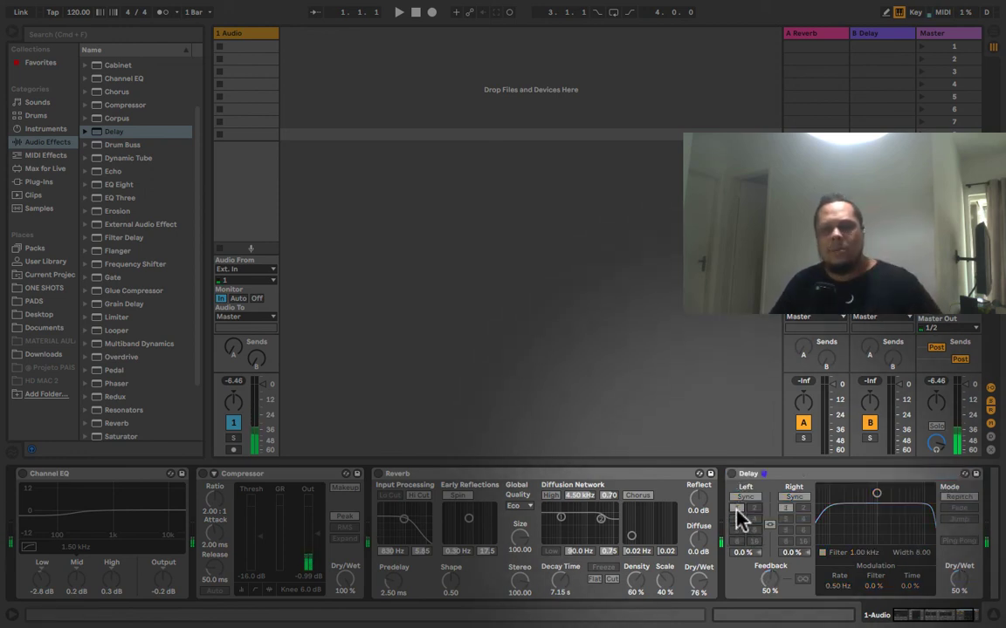
pyautogui.click(735, 508)
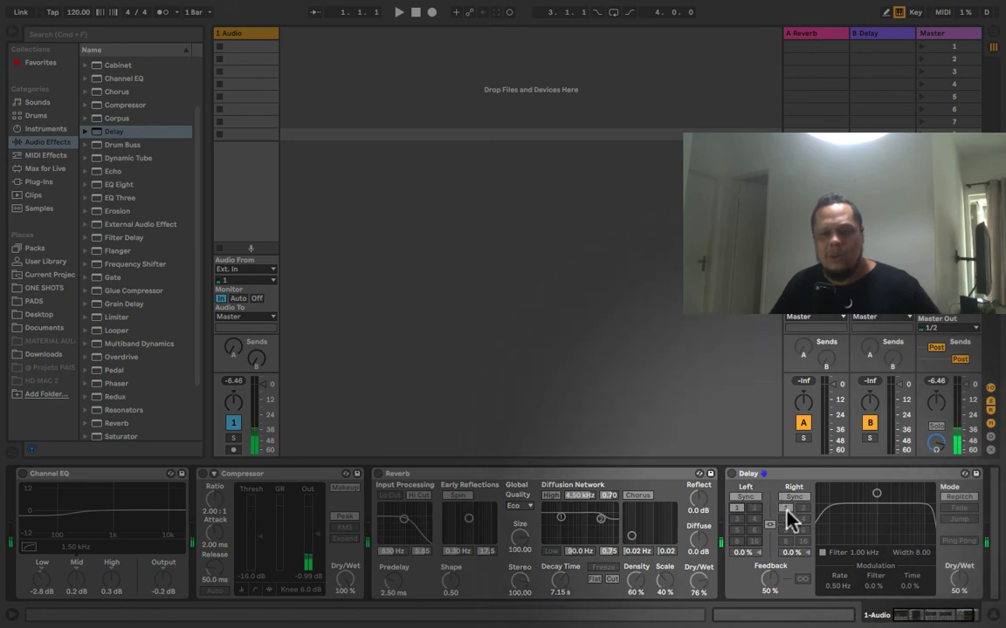
pyautogui.click(731, 473)
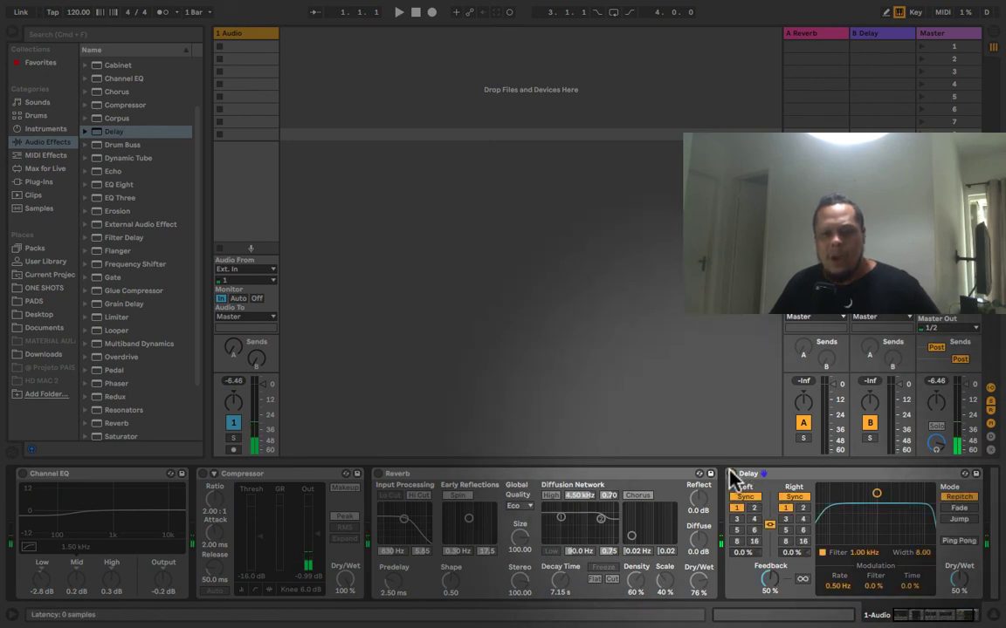
pyautogui.click(754, 508)
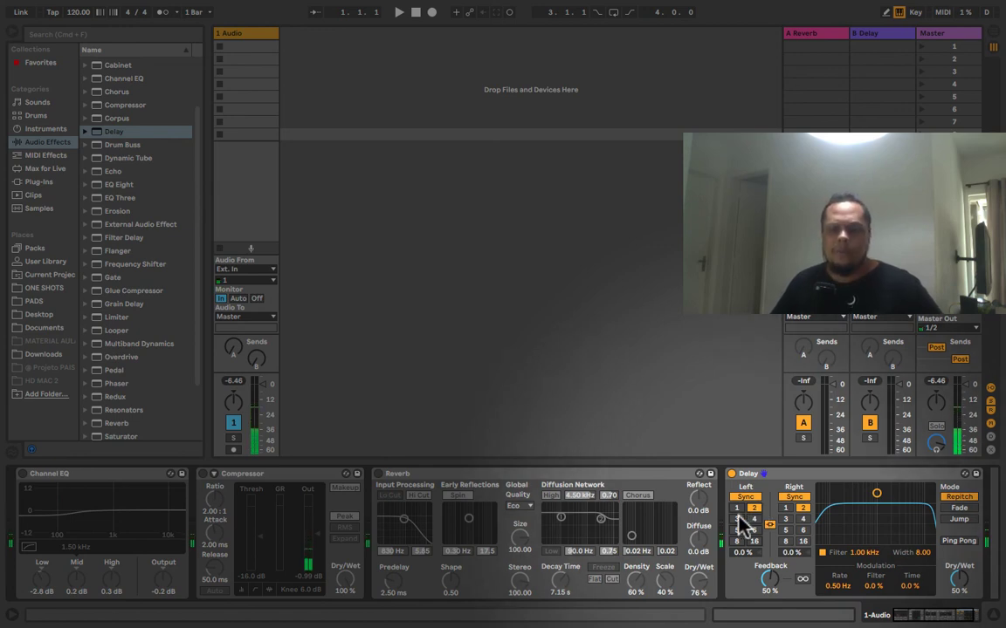
pyautogui.click(737, 519)
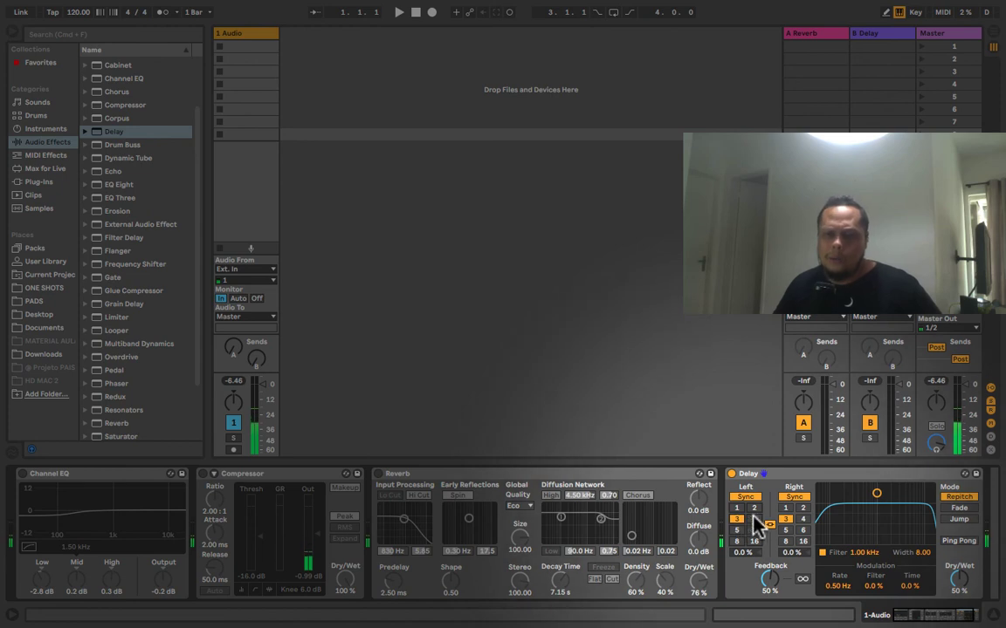
pyautogui.click(754, 518)
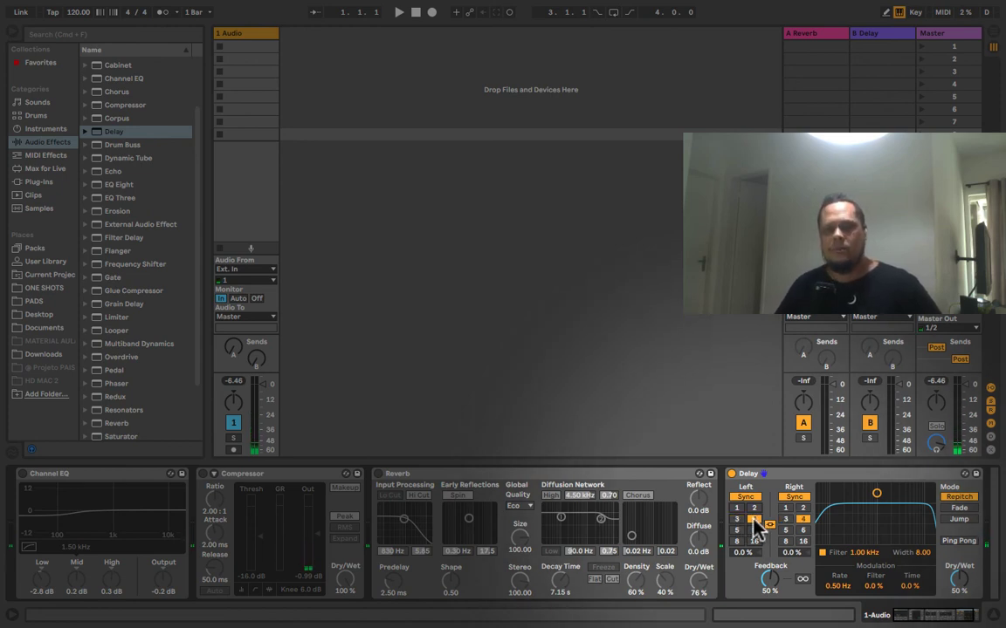
pyautogui.click(733, 474)
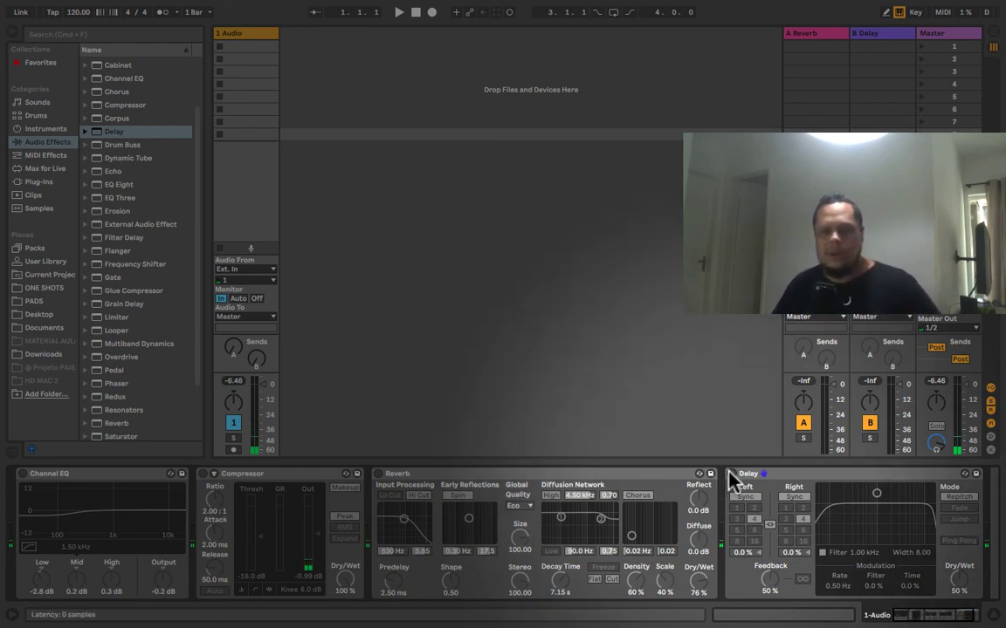
# Step: Switch the Delay on, audition linked times of 5 and 6 sixteenths, and bypass it again
pyautogui.click(732, 474)
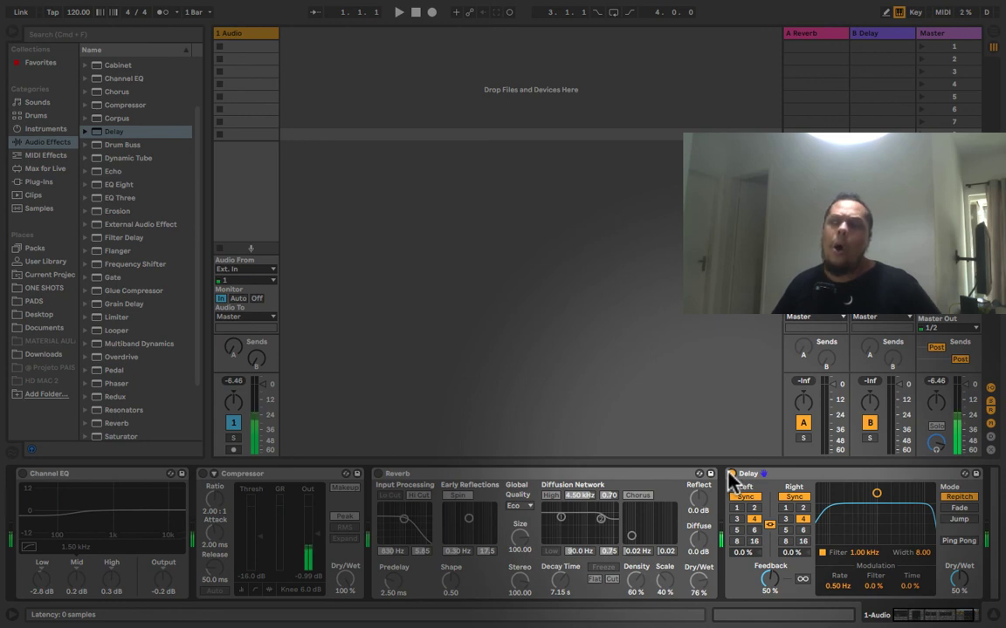
pyautogui.click(737, 530)
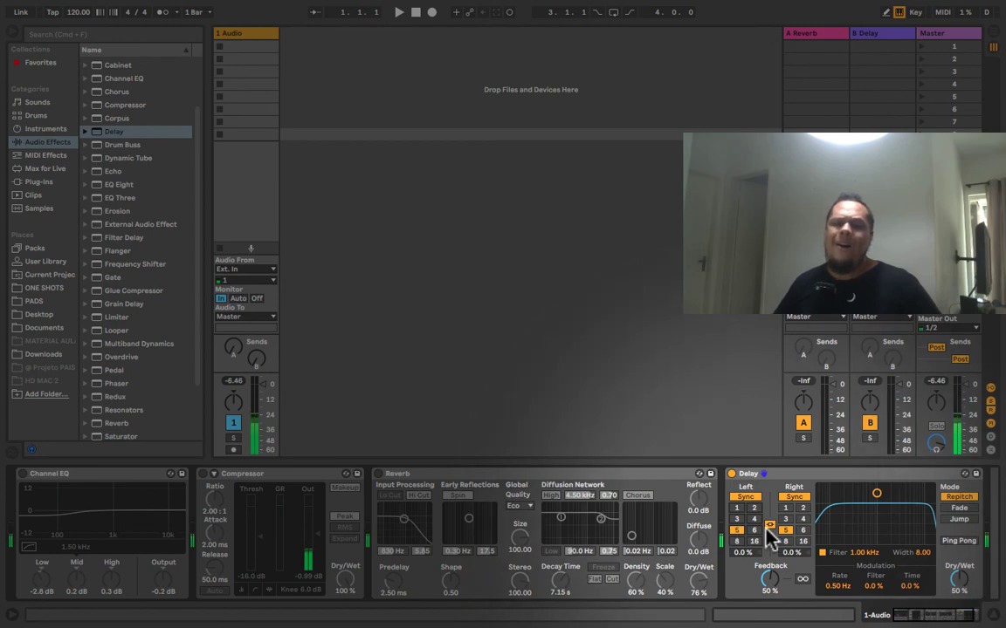
pyautogui.click(756, 530)
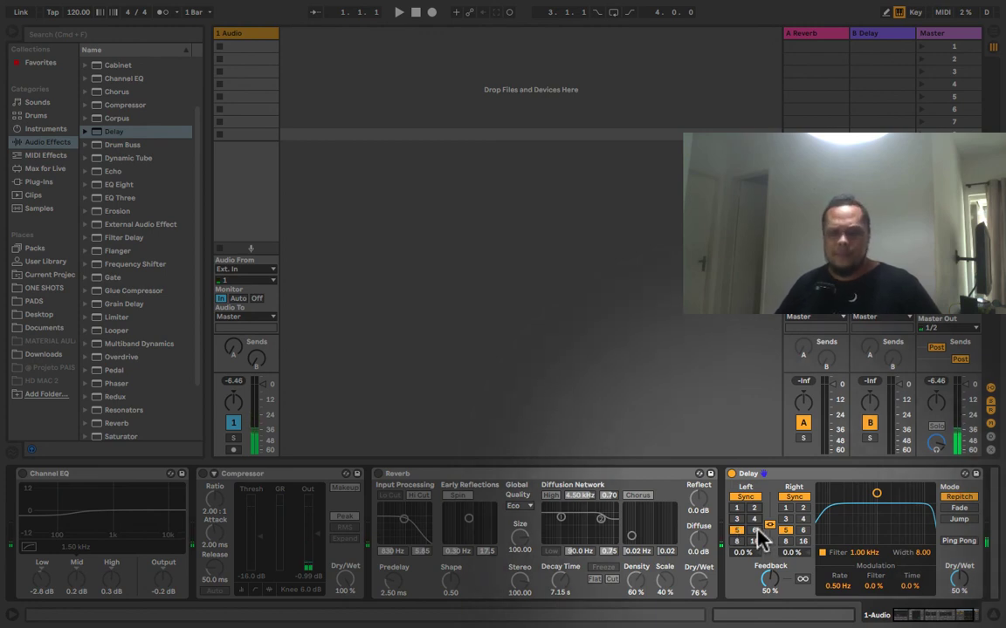
pyautogui.click(732, 474)
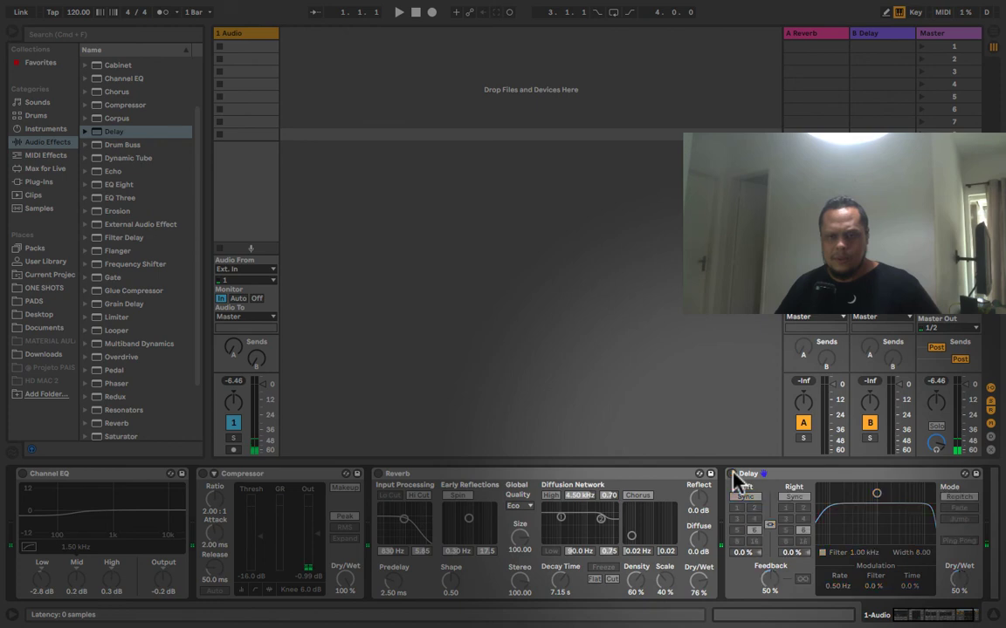
# Step: Audition the Delay with its linked time at 8 and 16 sixteenths, finishing with the device bypassed
pyautogui.click(732, 474)
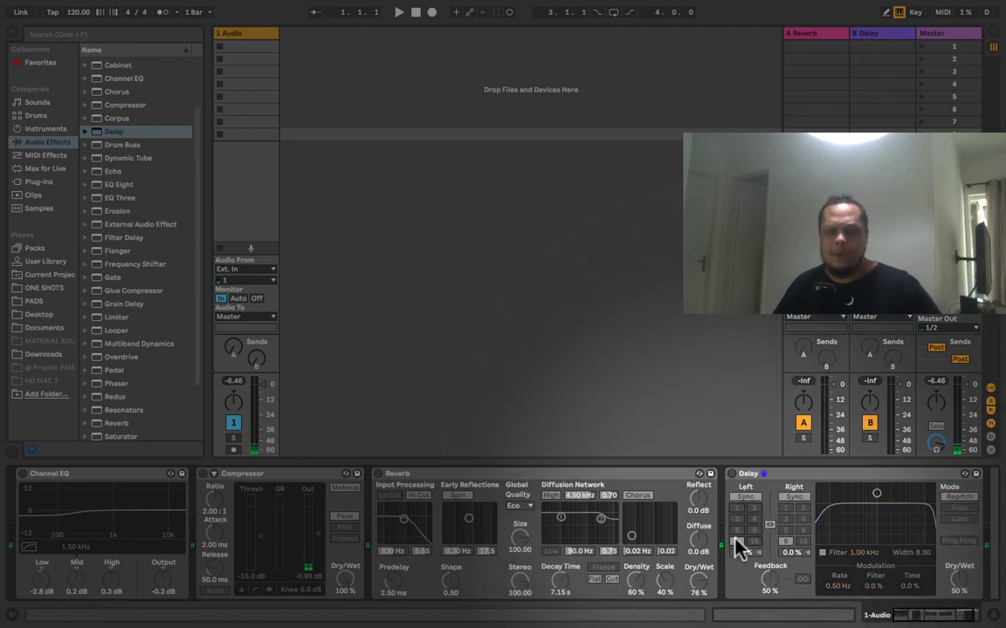
pyautogui.click(730, 472)
pyautogui.click(731, 473)
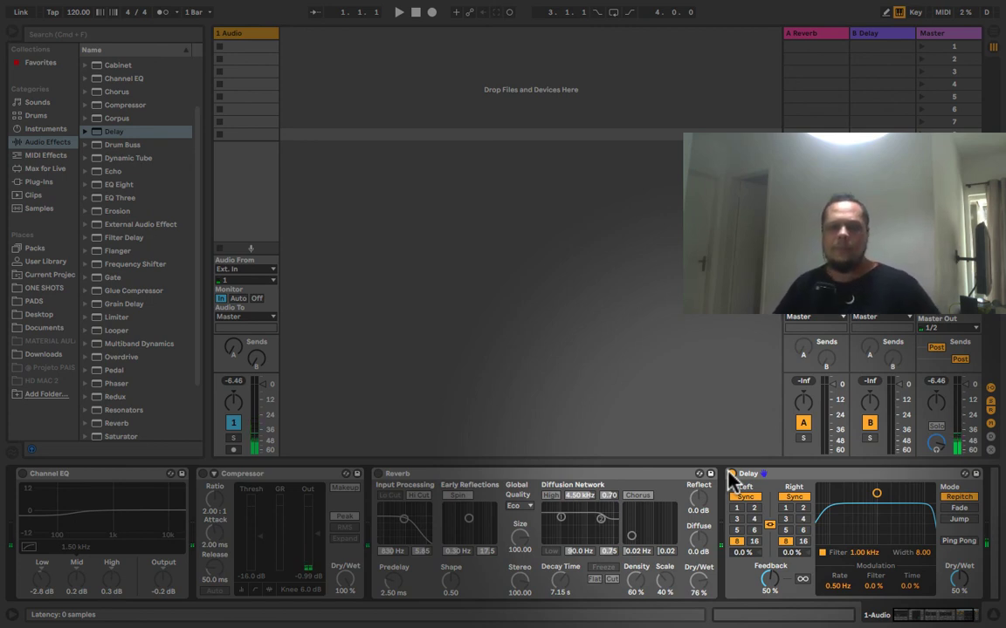
pyautogui.click(754, 541)
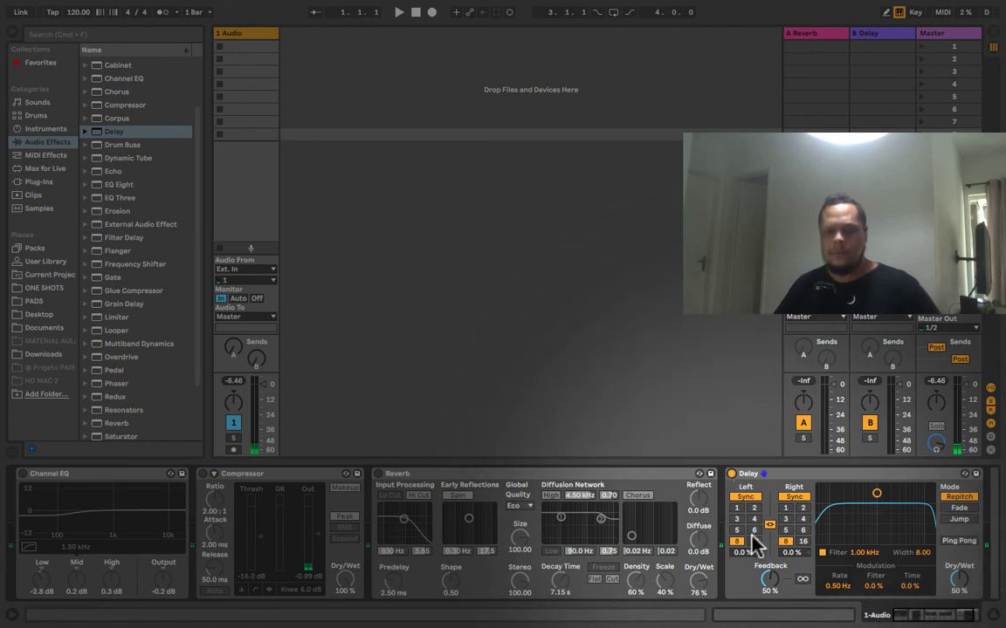
pyautogui.click(730, 474)
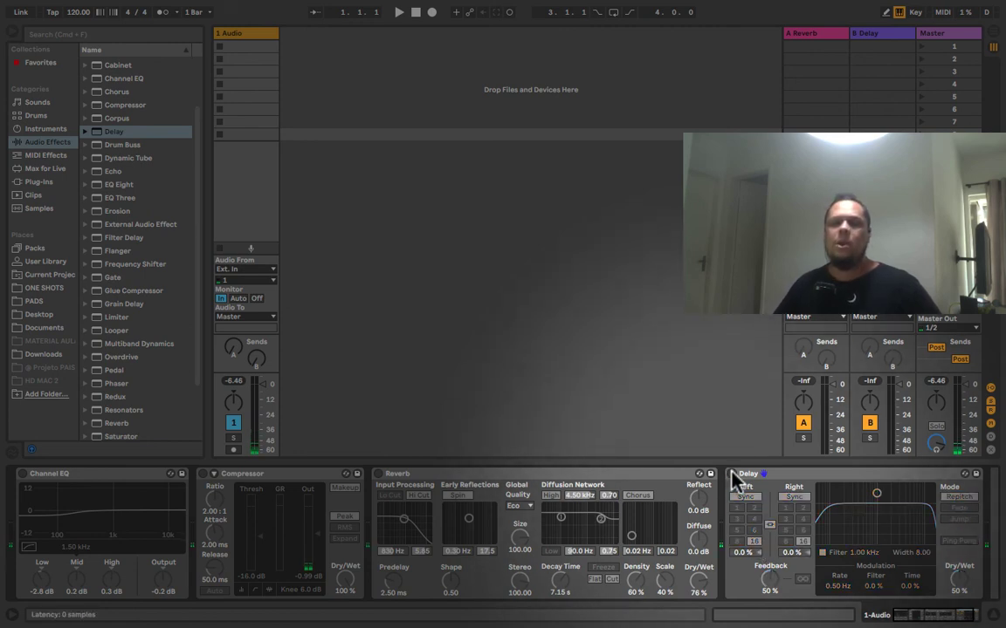
pyautogui.click(730, 474)
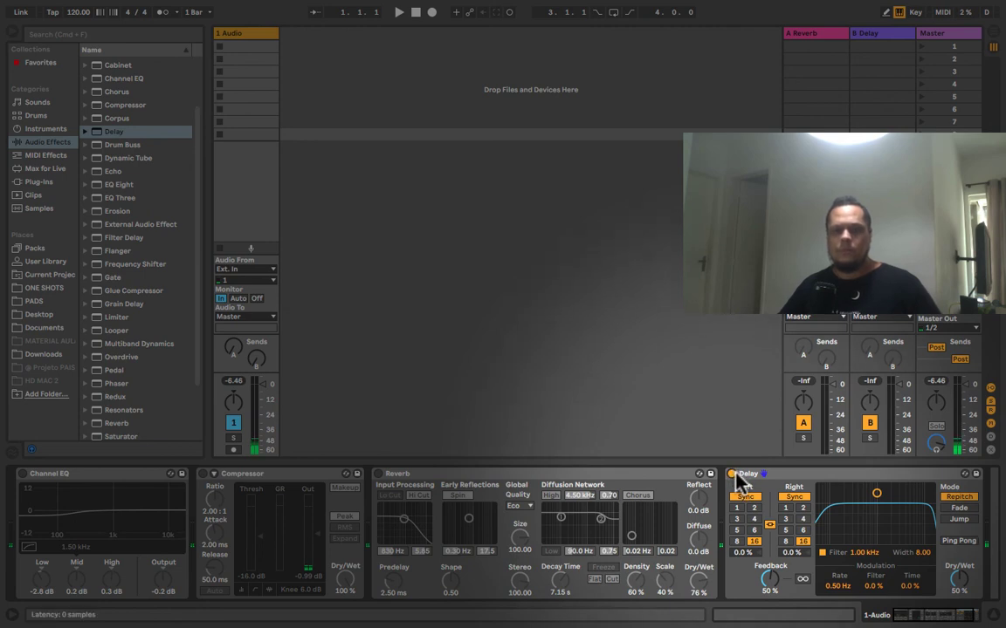
pyautogui.click(731, 474)
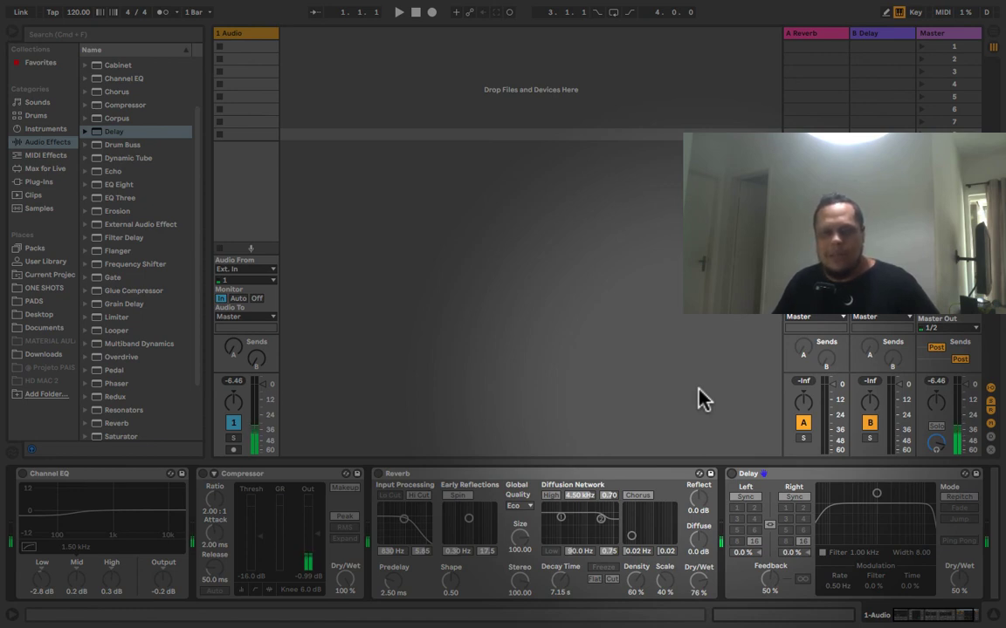
# Step: Set the Delay's linked time to 3 sixteenths and toggle the stereo link between left and right, leaving it on
pyautogui.click(736, 520)
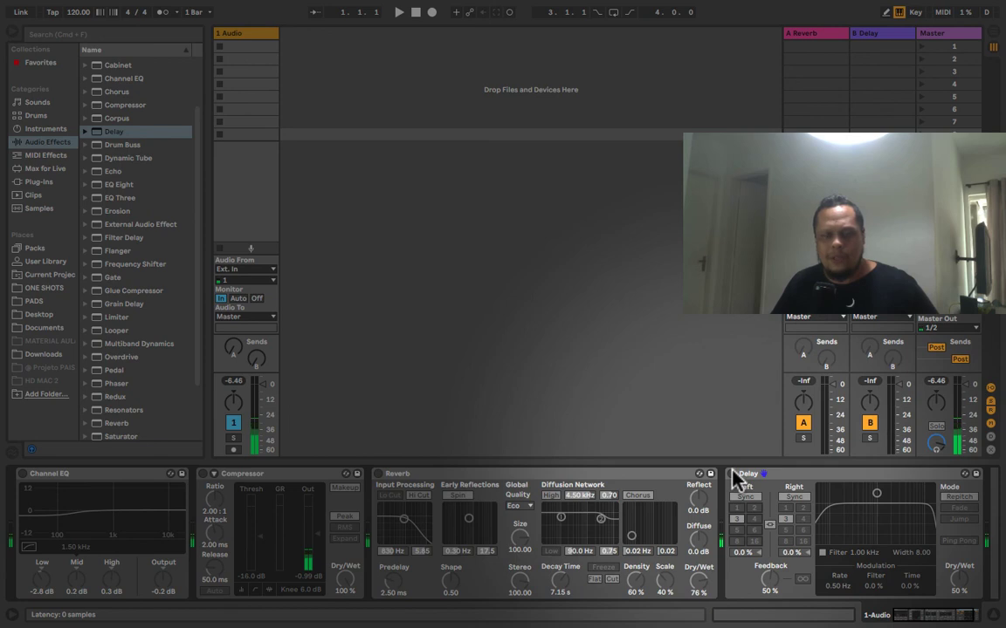
pyautogui.hscroll(1, 732, 476)
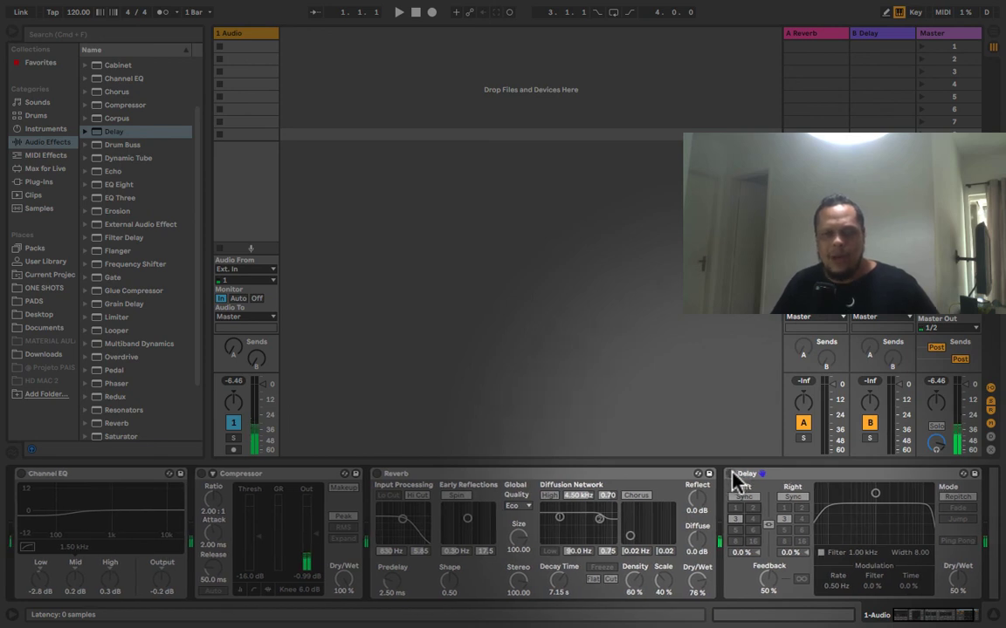
pyautogui.hscroll(1, 733, 474)
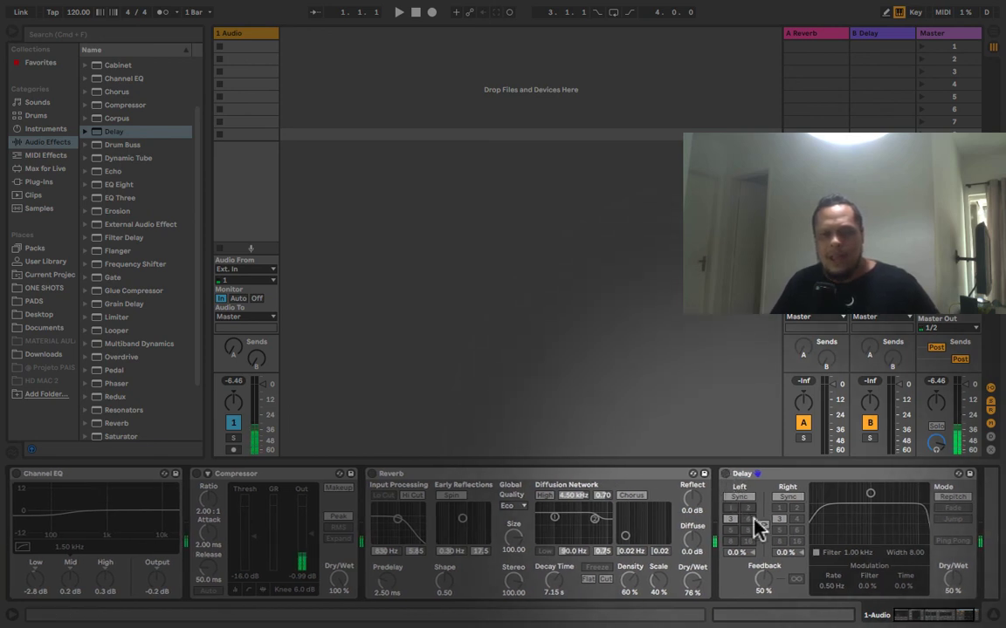
pyautogui.click(764, 524)
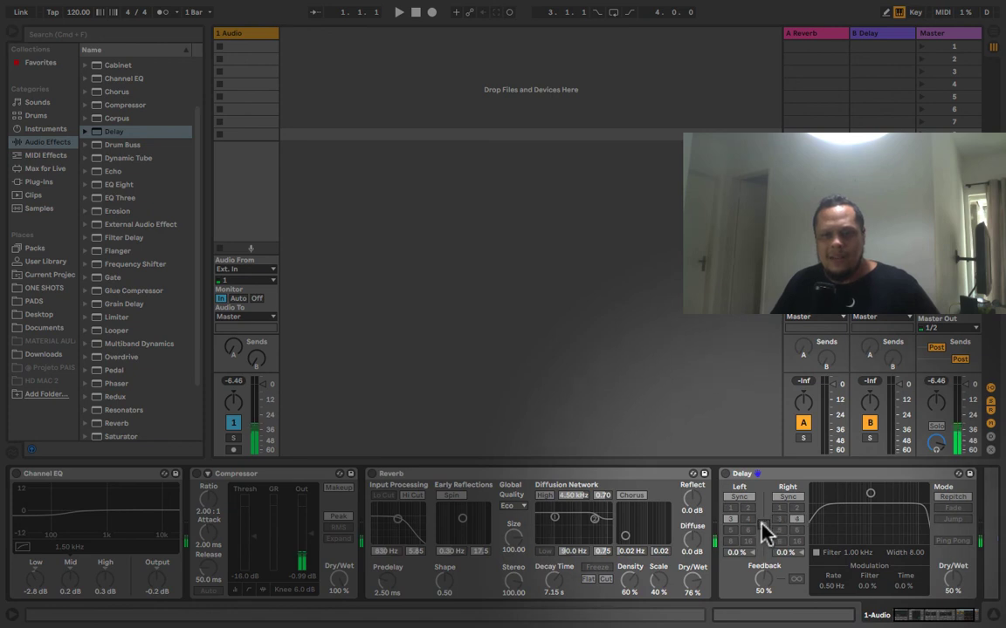
pyautogui.click(763, 524)
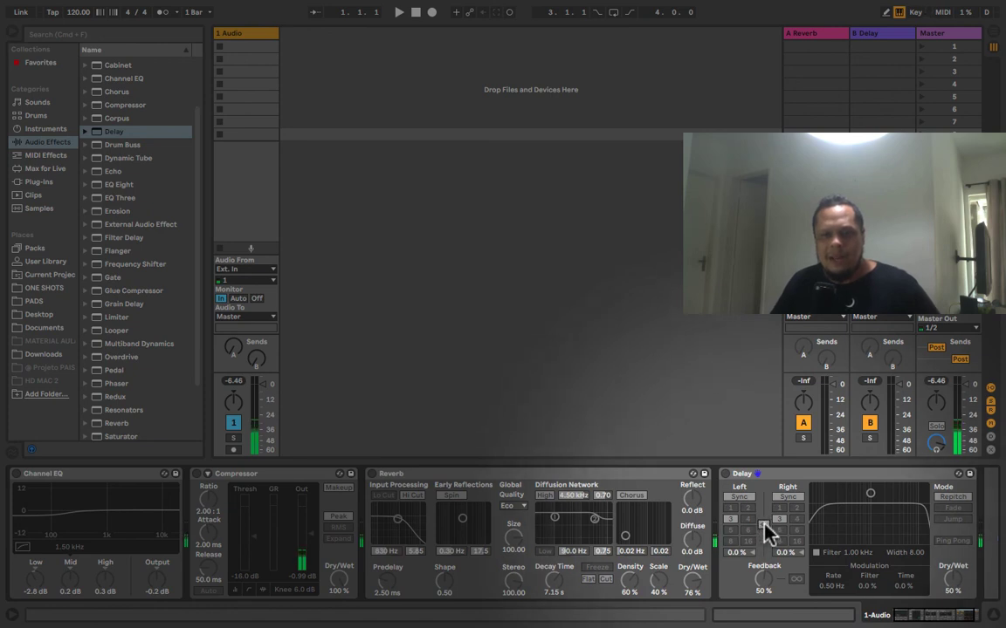
pyautogui.click(763, 525)
pyautogui.click(763, 525)
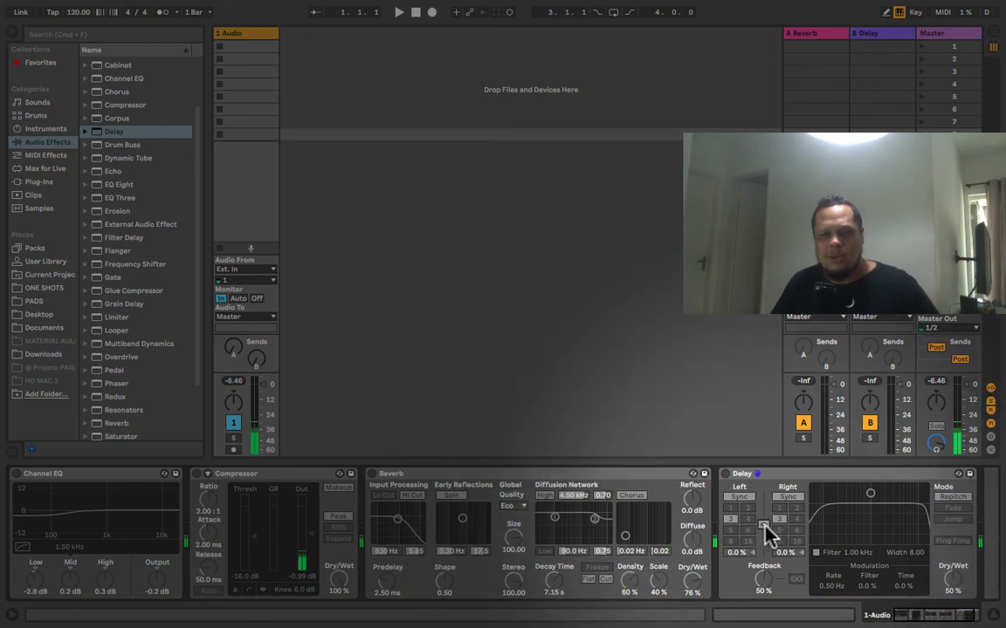
# Step: Unlink the Delay's channels, try differing left and right times such as 2 and 16, and relink them with both at 3
pyautogui.click(764, 525)
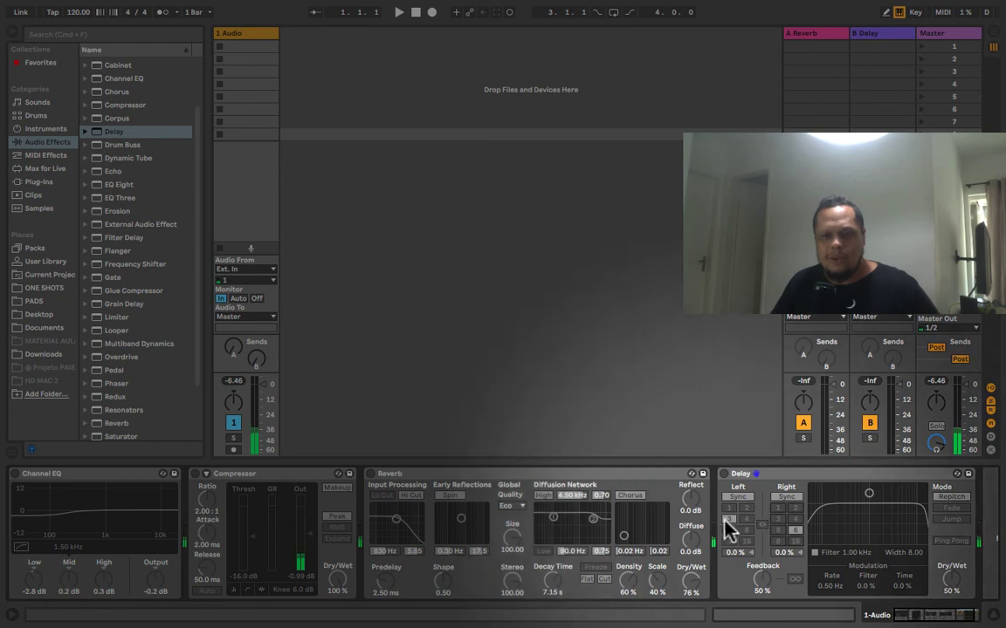
pyautogui.click(780, 507)
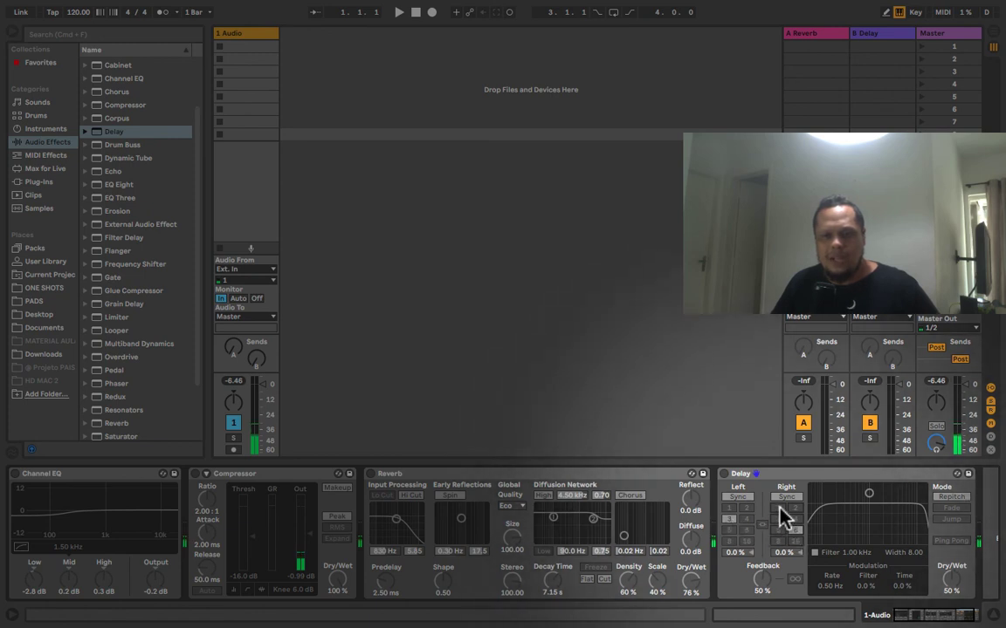
pyautogui.click(748, 510)
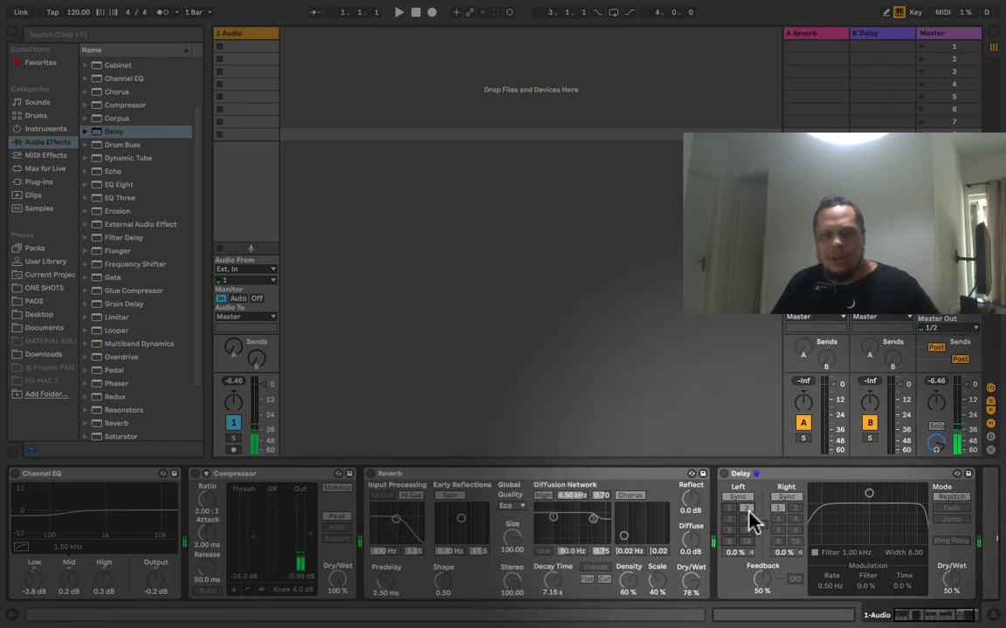
pyautogui.click(792, 541)
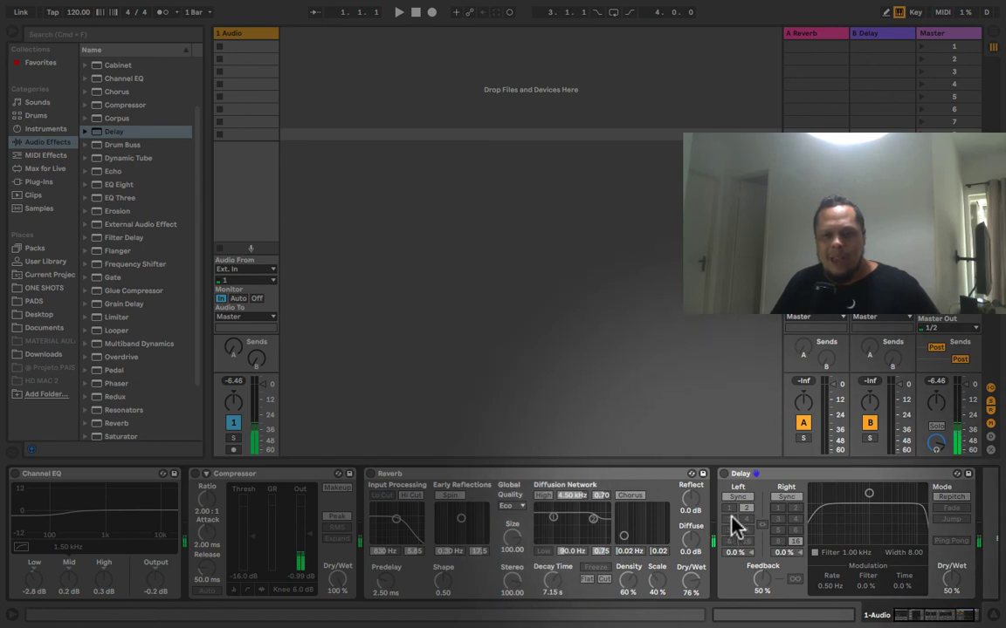
pyautogui.click(729, 518)
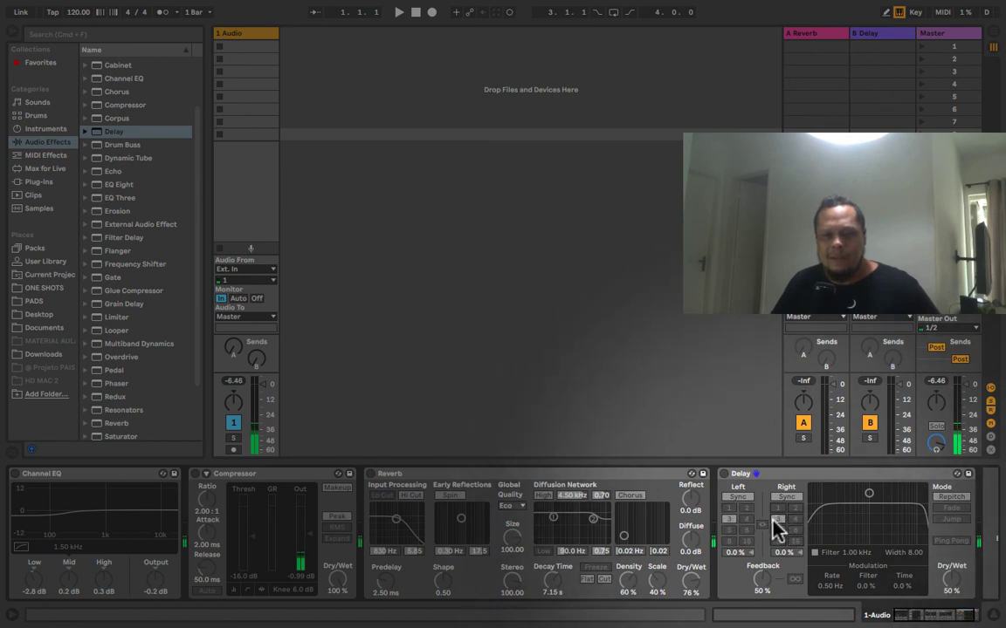
pyautogui.click(763, 527)
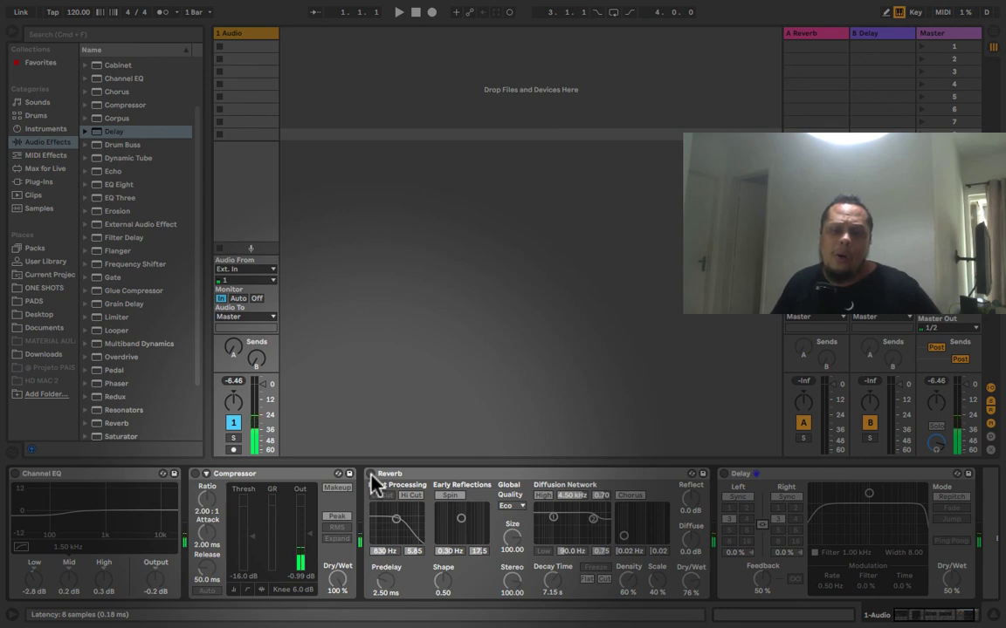
# Step: Compare the Reverb on and off, leave it on, and briefly audition the Delay together with it
pyautogui.click(371, 475)
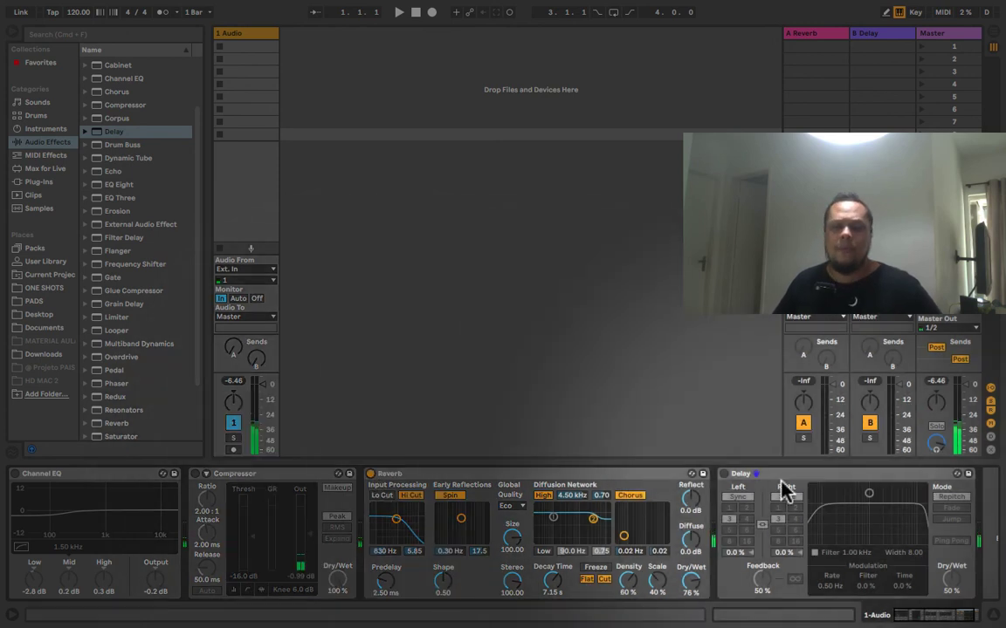
pyautogui.click(370, 475)
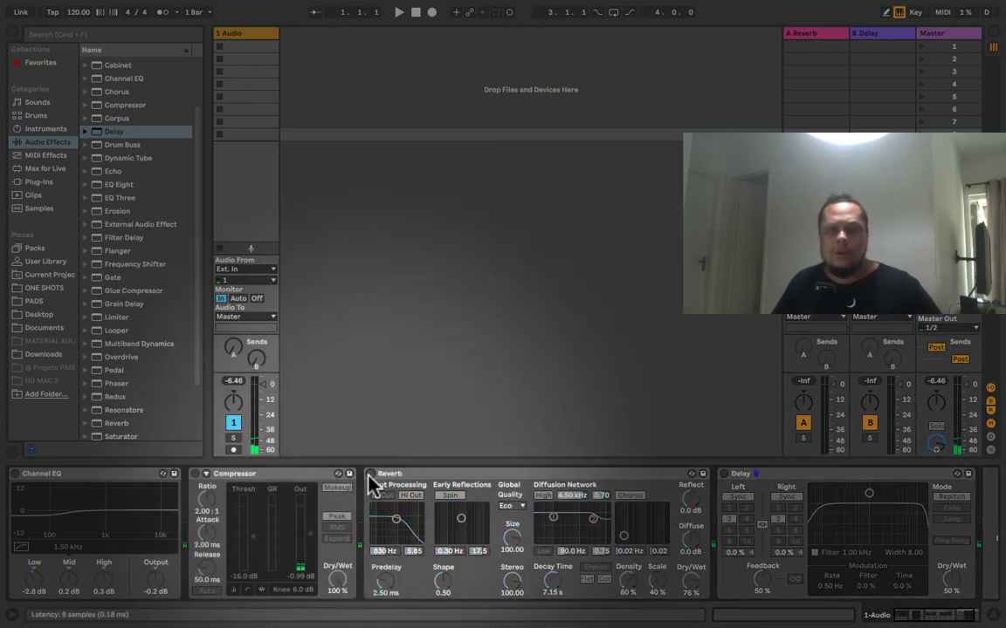
pyautogui.click(370, 475)
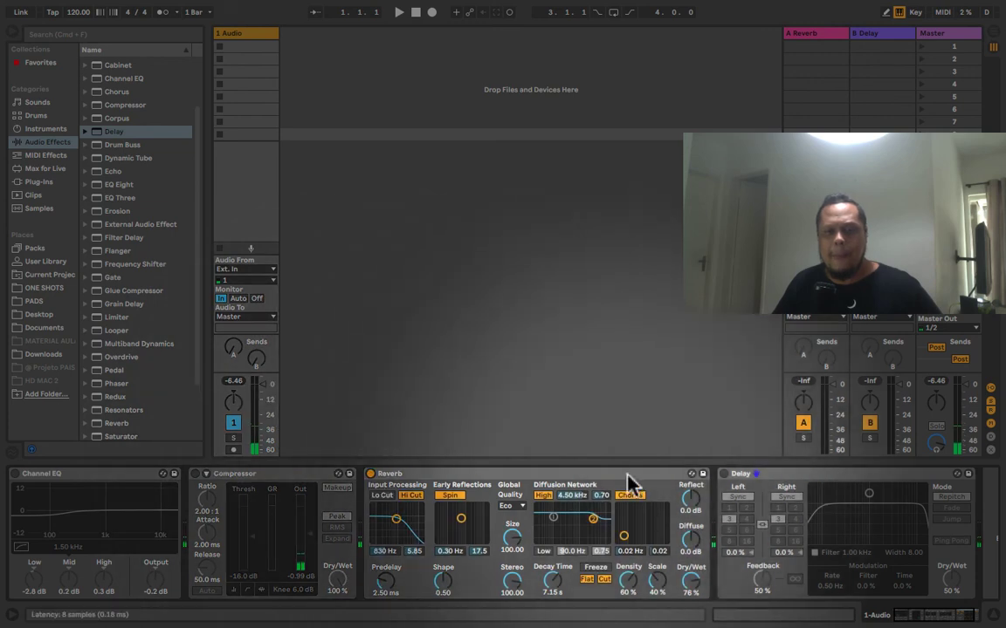
pyautogui.click(723, 474)
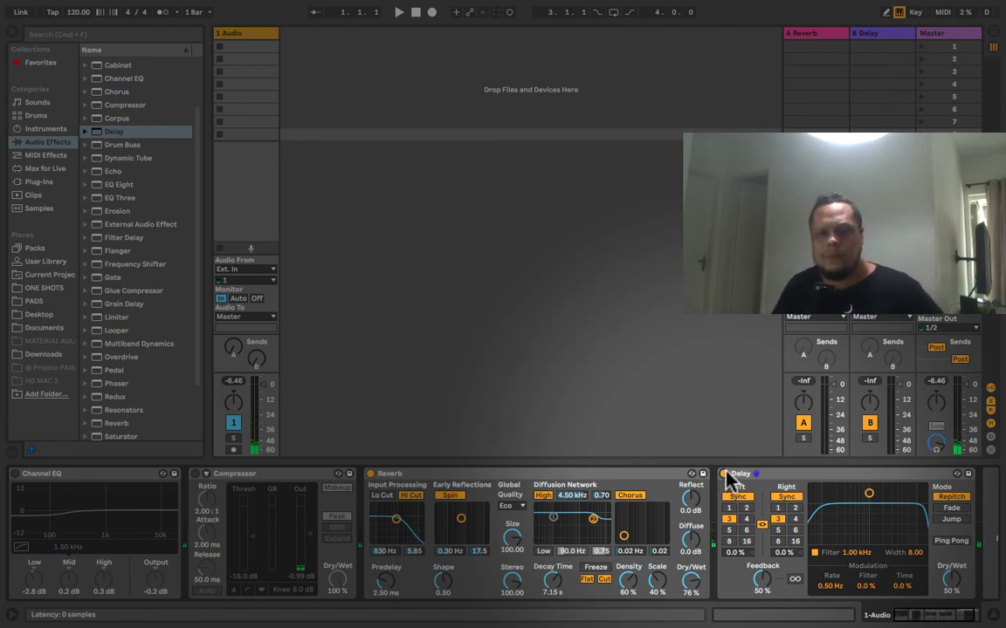
pyautogui.click(724, 475)
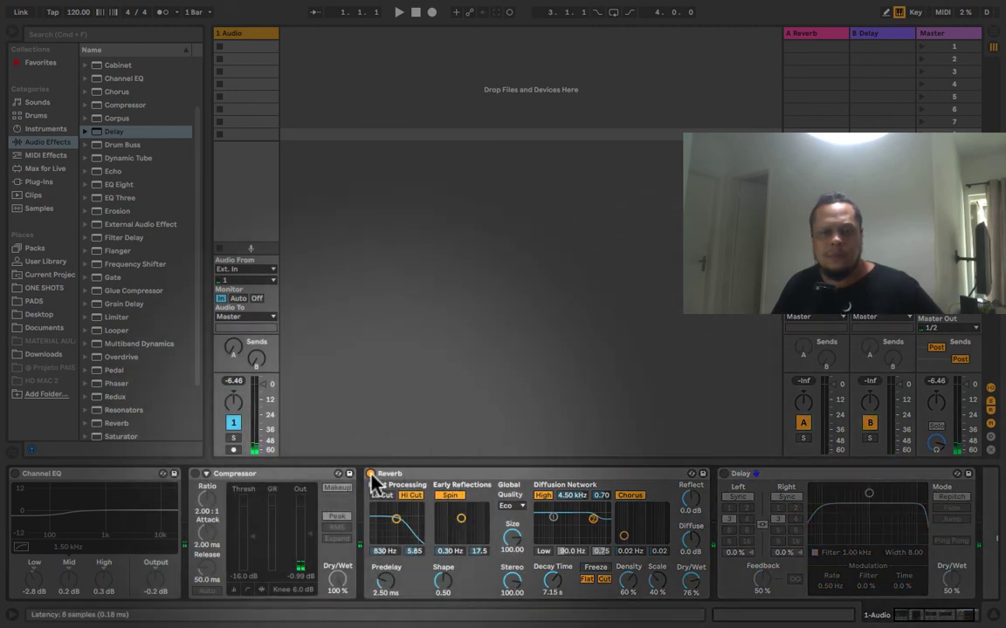
# Step: Bypass the Reverb and add a Chorus from the audio effects after the Delay on the audio track
pyautogui.click(370, 474)
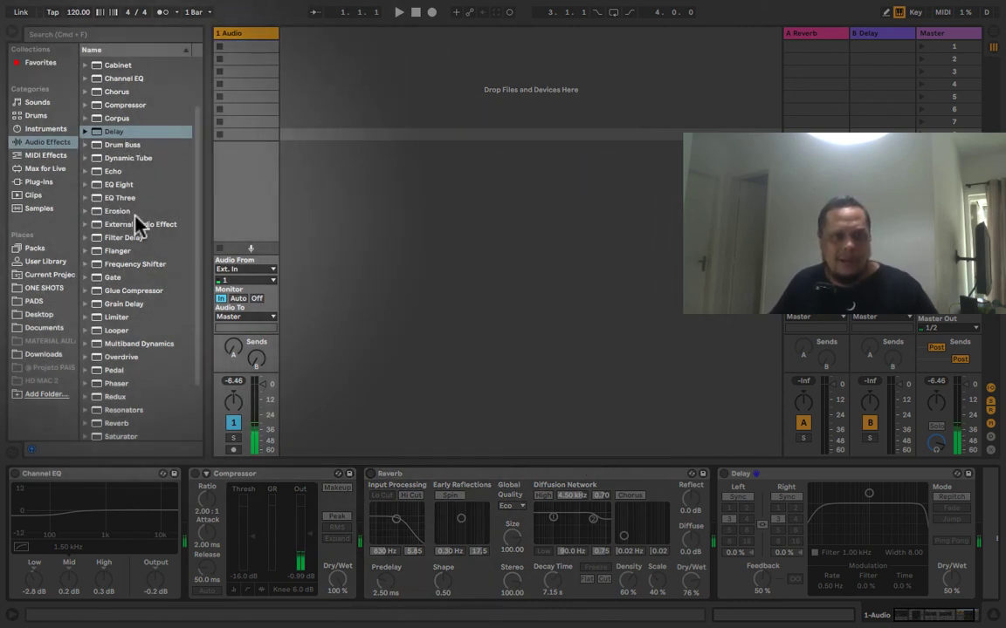
pyautogui.click(129, 252)
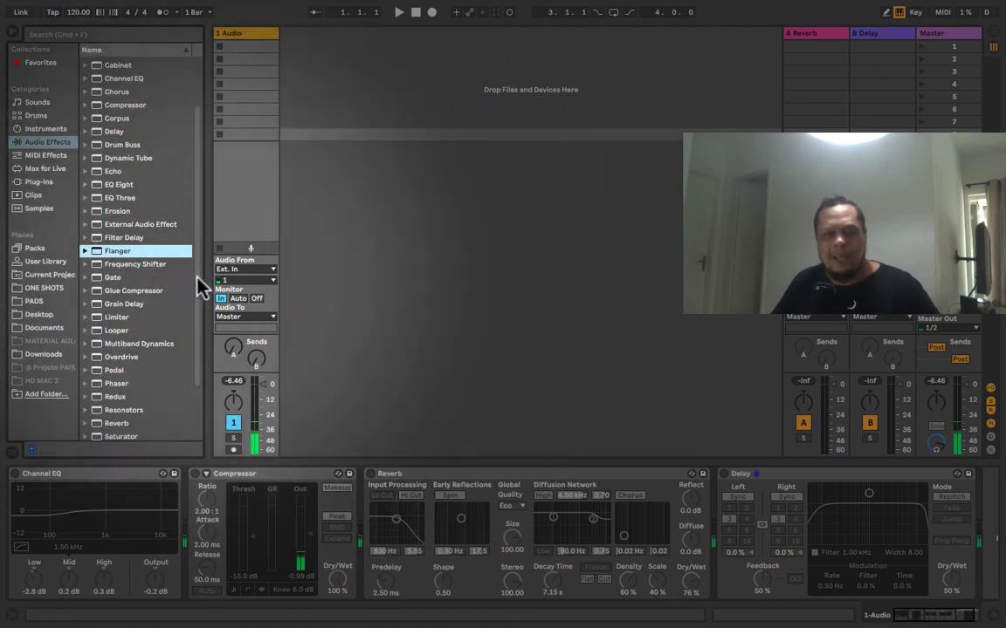
pyautogui.scroll(-3, 113, 261)
pyautogui.scroll(-1, 116, 265)
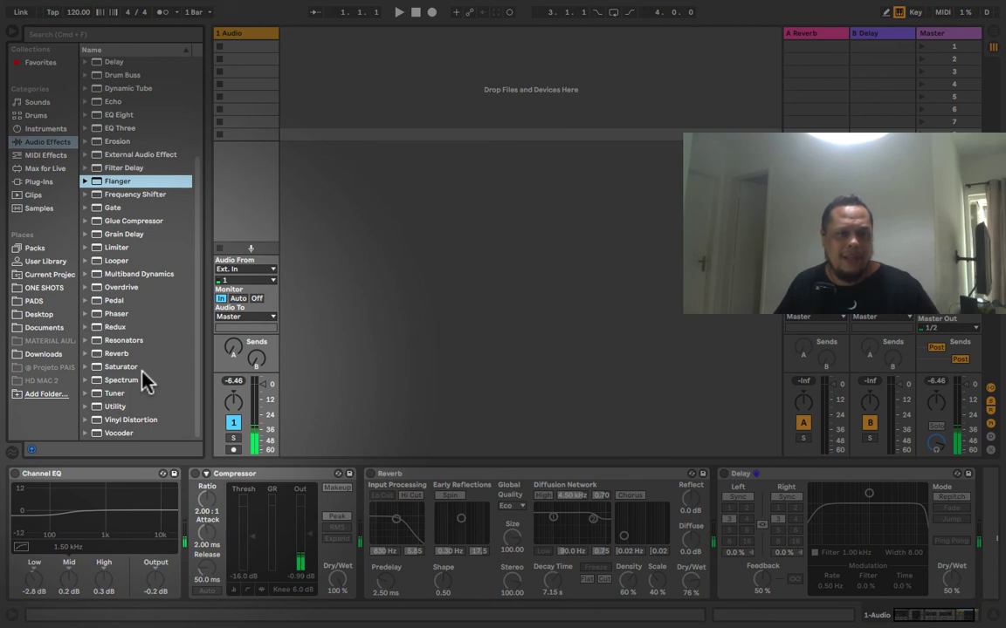
pyautogui.scroll(4, 139, 366)
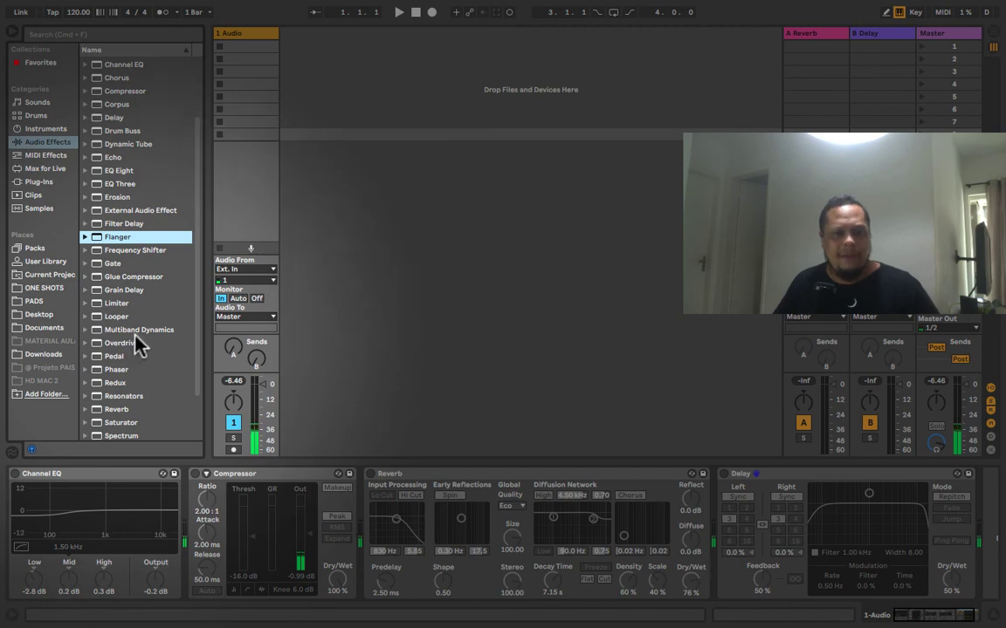
pyautogui.scroll(6, 136, 341)
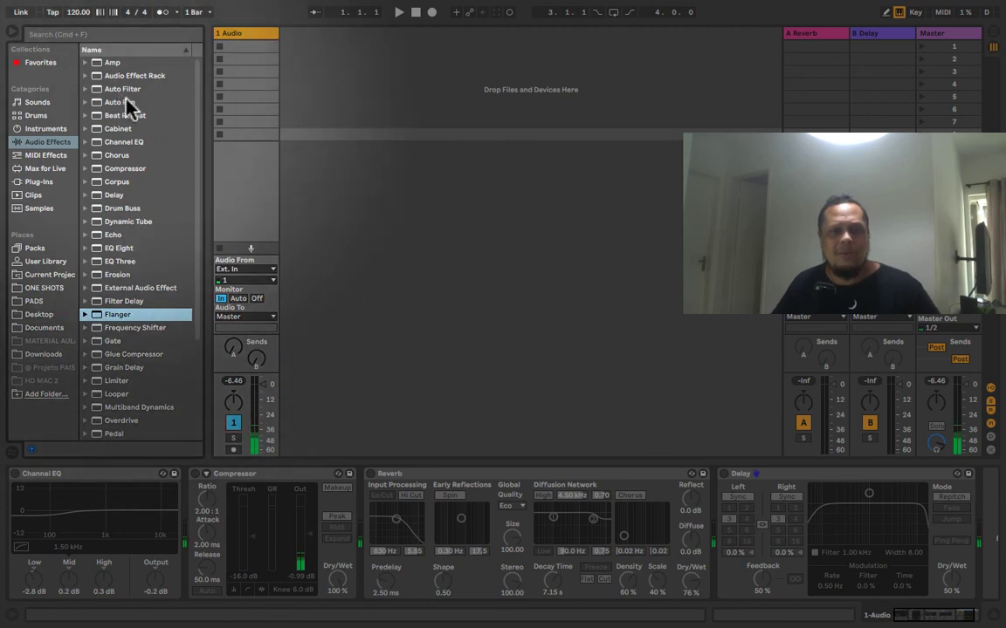
pyautogui.scroll(-1, 134, 190)
pyautogui.scroll(-1, 129, 178)
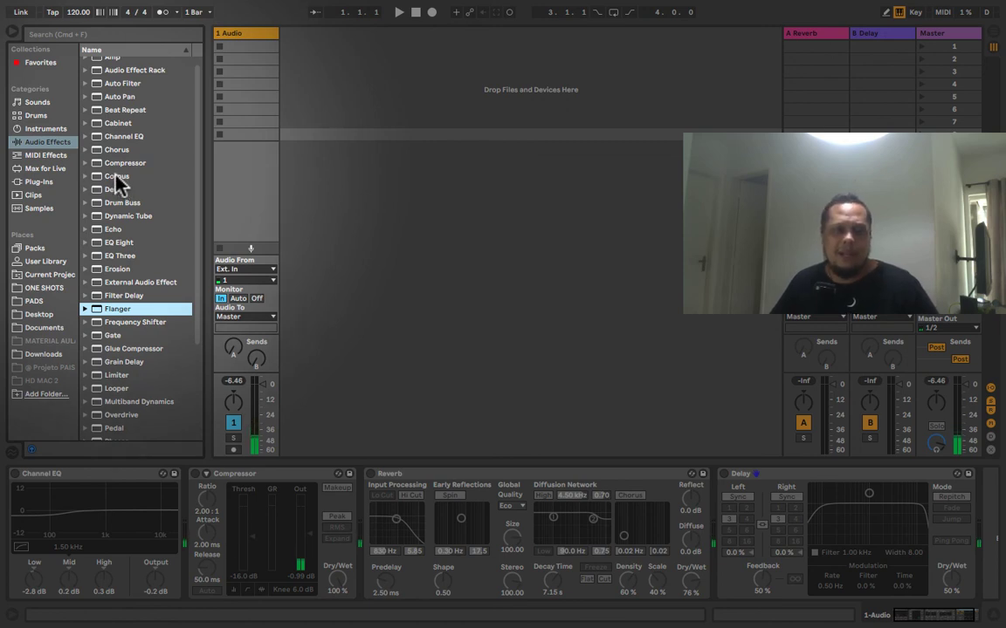
pyautogui.click(118, 177)
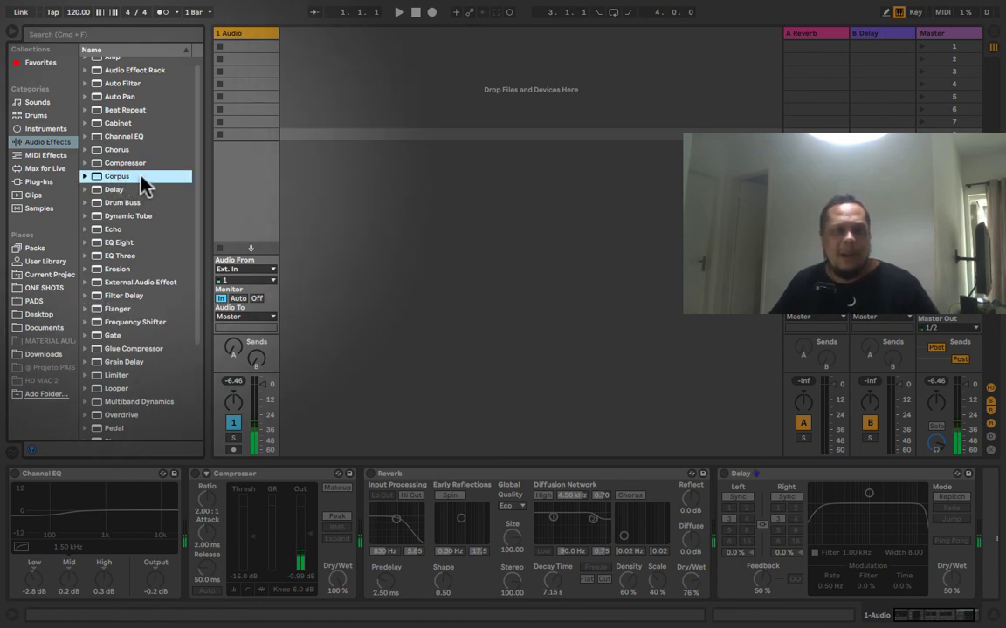
pyautogui.click(118, 150)
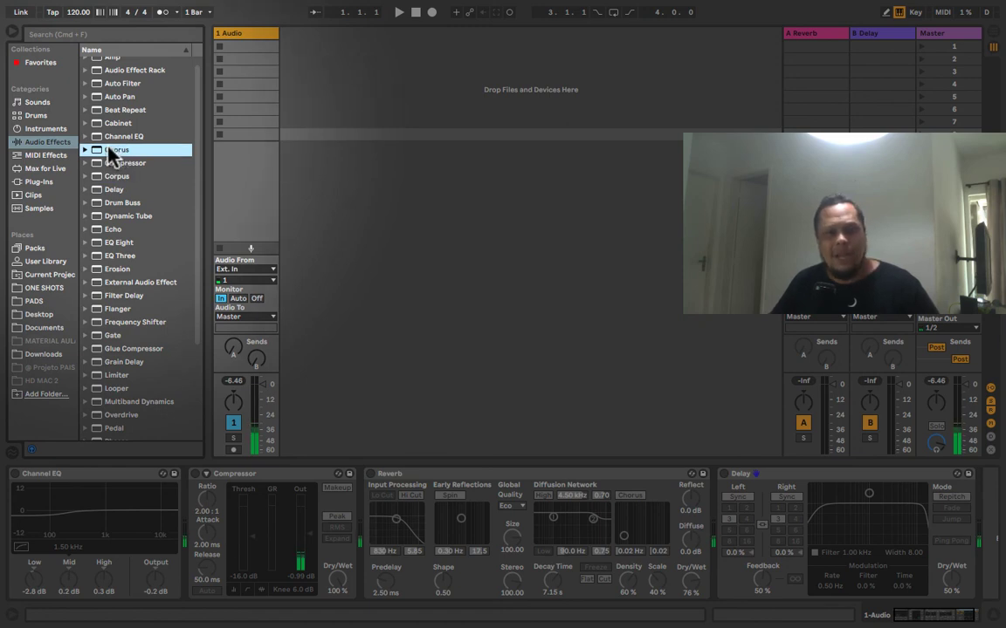
pyautogui.moveTo(99, 150); pyautogui.dragTo(960, 533)
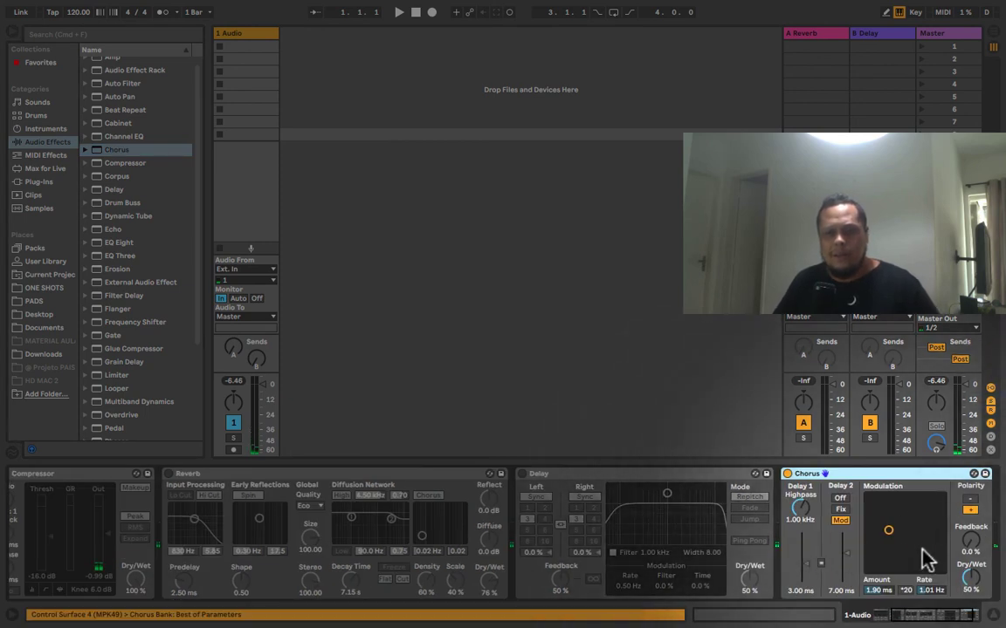
# Step: Set the Chorus to 0.19 ms amount, 0.81 Hz rate, 3.83 kHz highpass and 74% Dry/Wet, compare it on and off, and leave it bypassed
pyautogui.moveTo(889, 530); pyautogui.dragTo(885, 557)
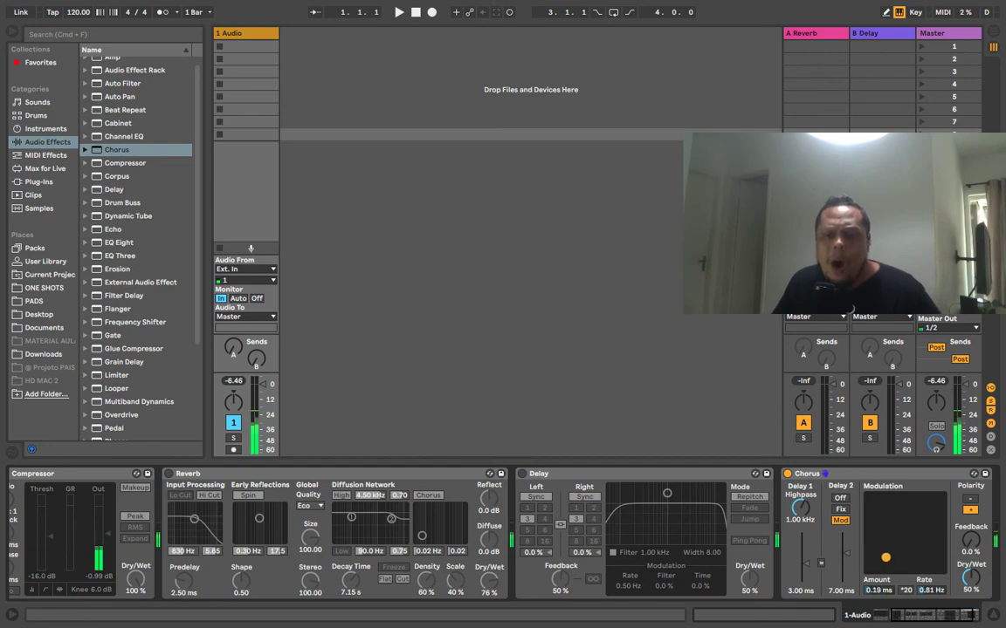
pyautogui.moveTo(980, 591); pyautogui.dragTo(980, 568)
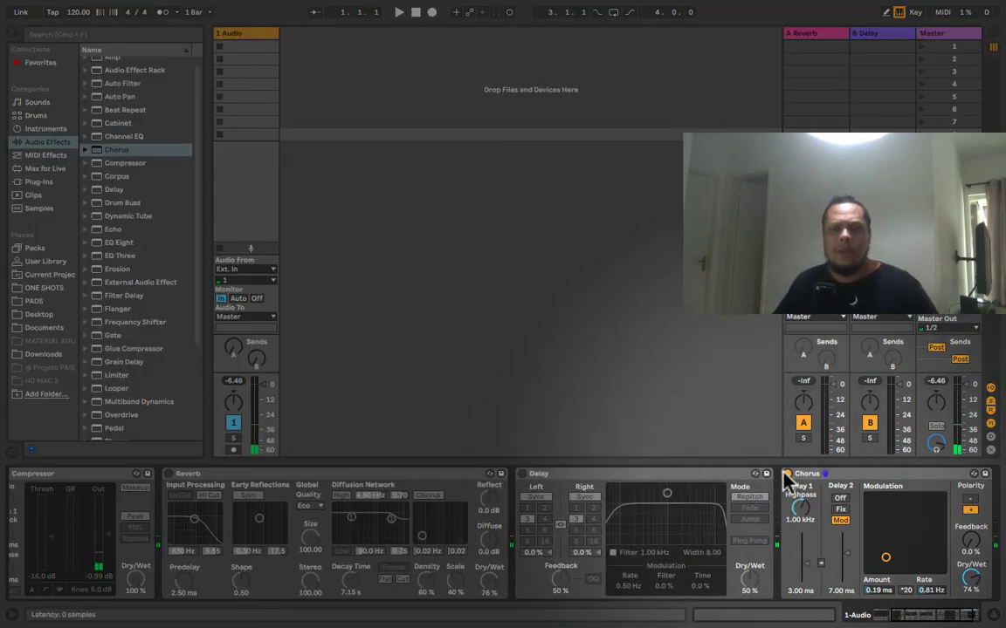
pyautogui.click(787, 474)
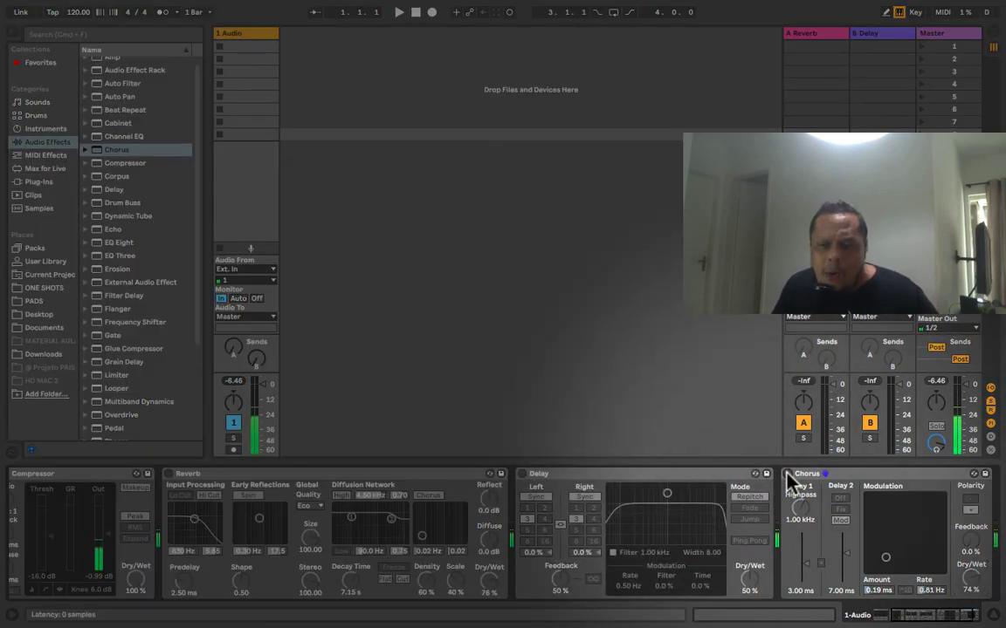
pyautogui.click(787, 474)
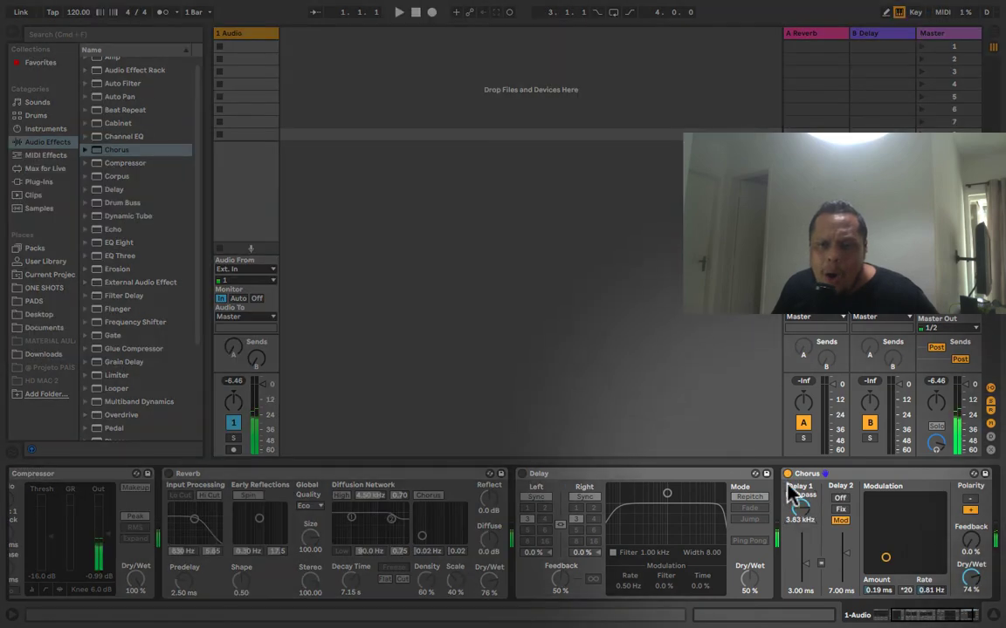
pyautogui.click(787, 474)
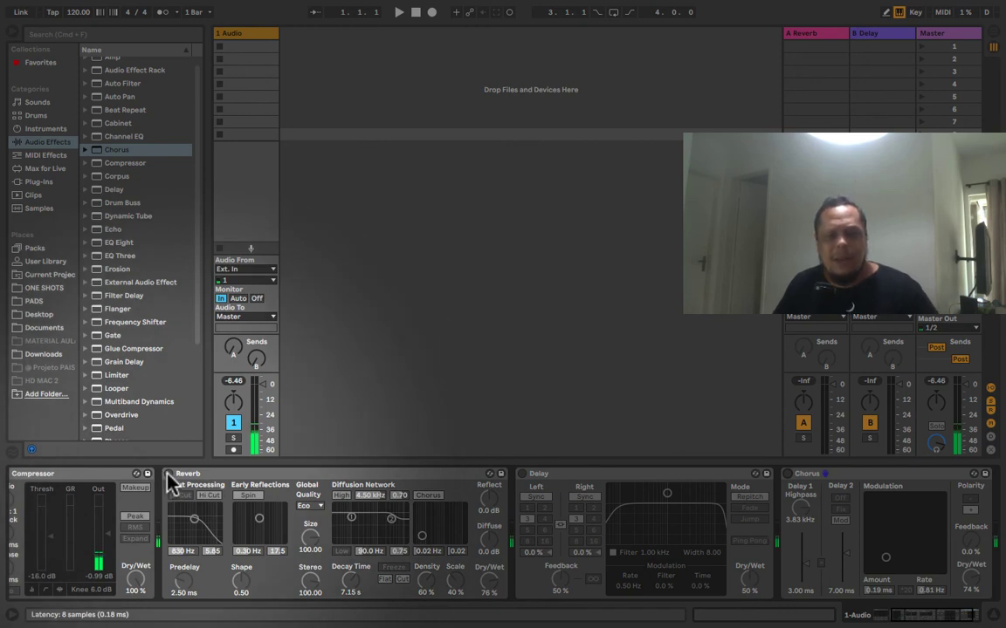
# Step: Audition the Reverb, Delay and Chorus together, and bypass all three
pyautogui.click(168, 475)
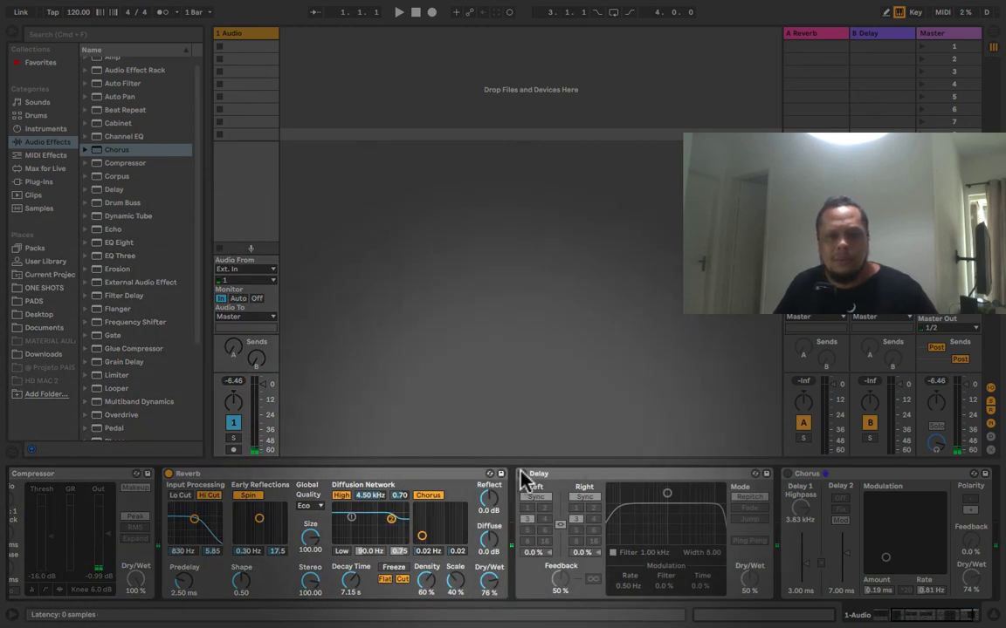
pyautogui.click(521, 475)
pyautogui.click(787, 475)
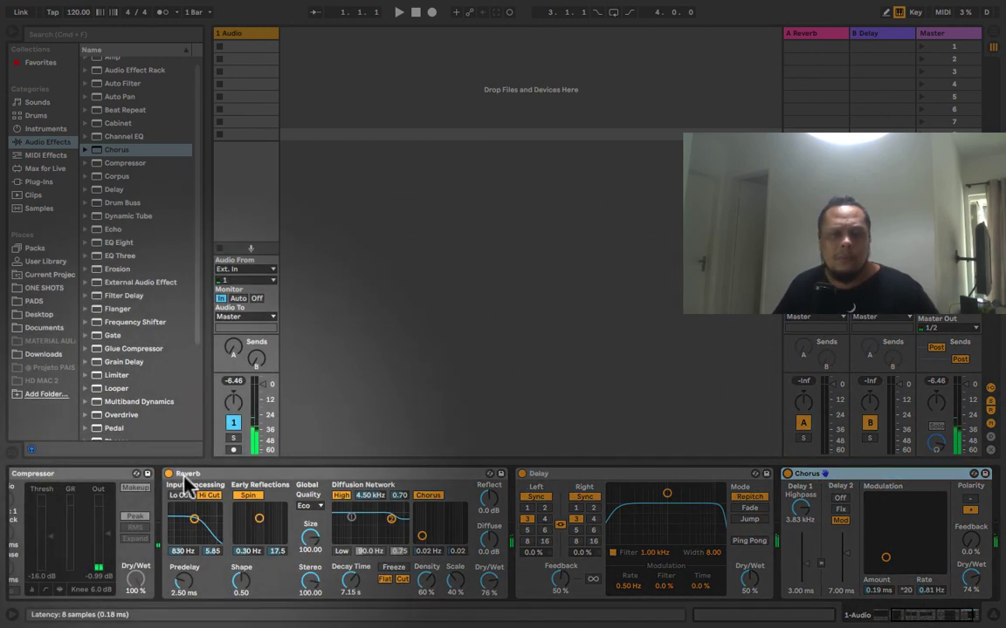
pyautogui.click(169, 474)
pyautogui.click(521, 474)
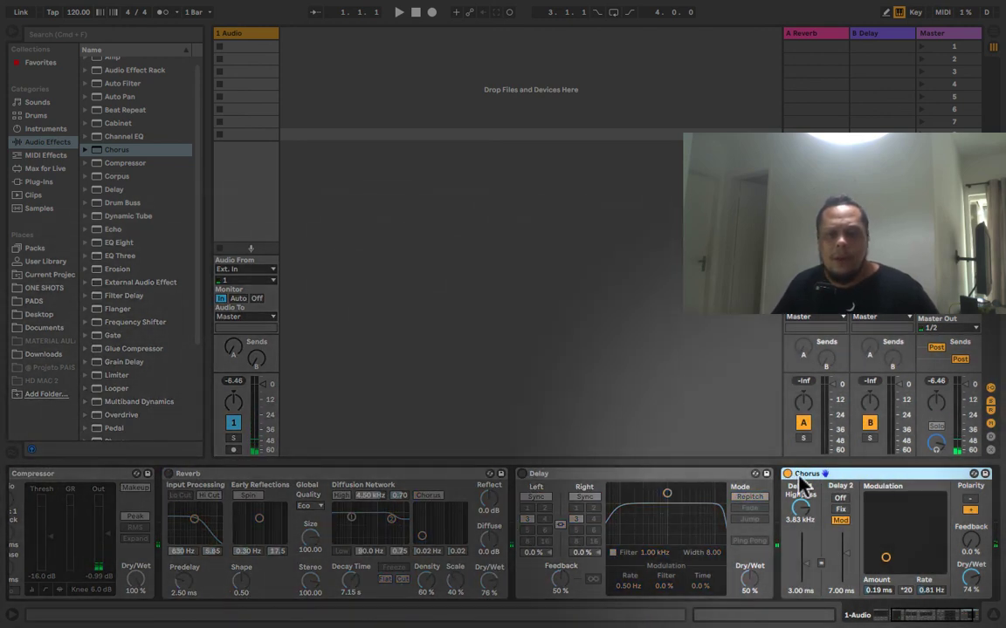
pyautogui.click(787, 474)
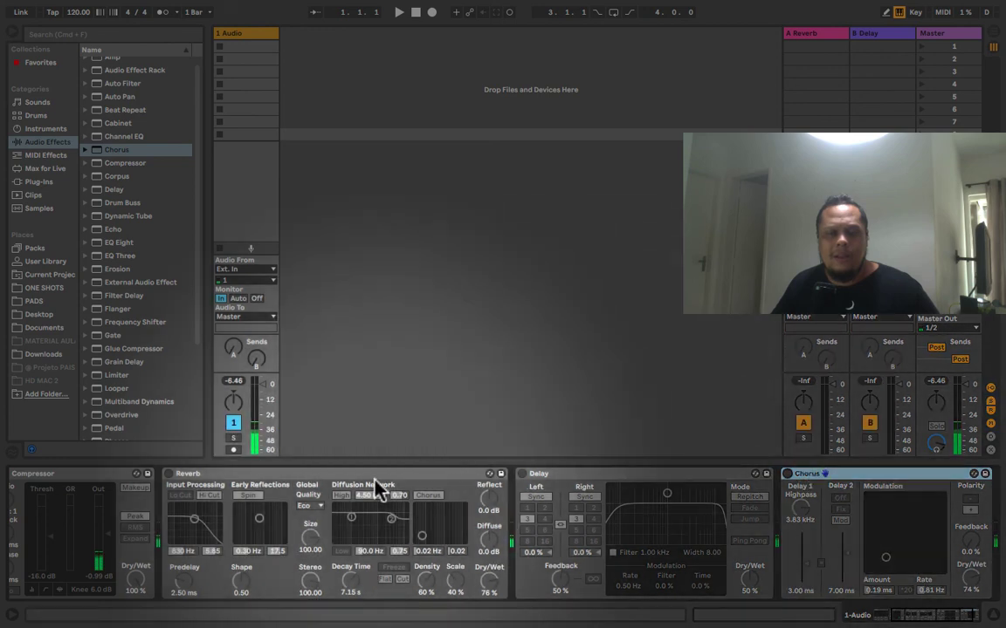
# Step: Move the Chorus ahead of the Reverb in the audio track's device chain
pyautogui.hscroll(3, 267, 500)
pyautogui.hscroll(-7, 267, 500)
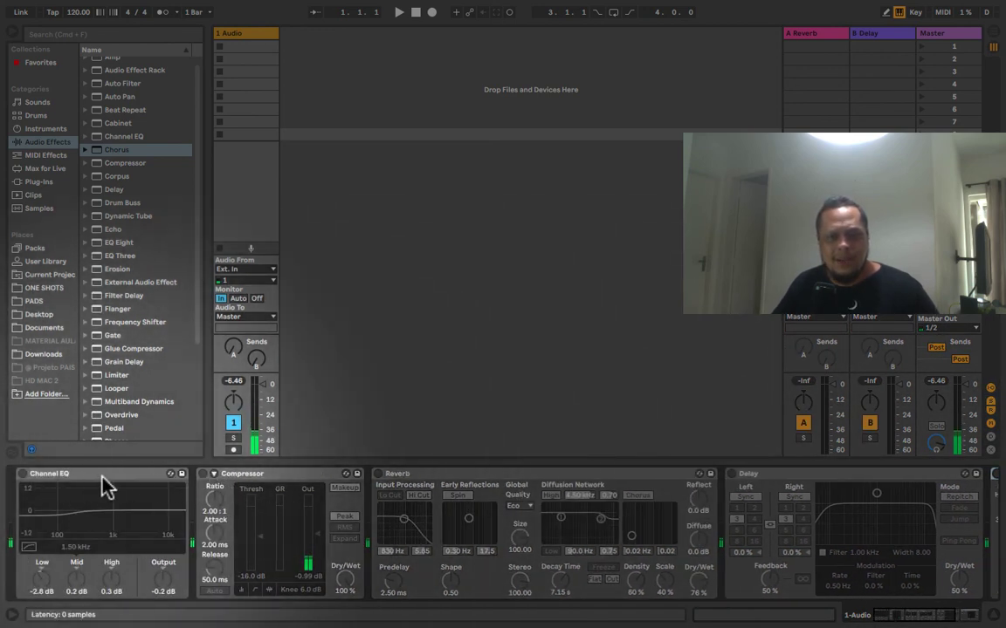
pyautogui.hscroll(5, 502, 499)
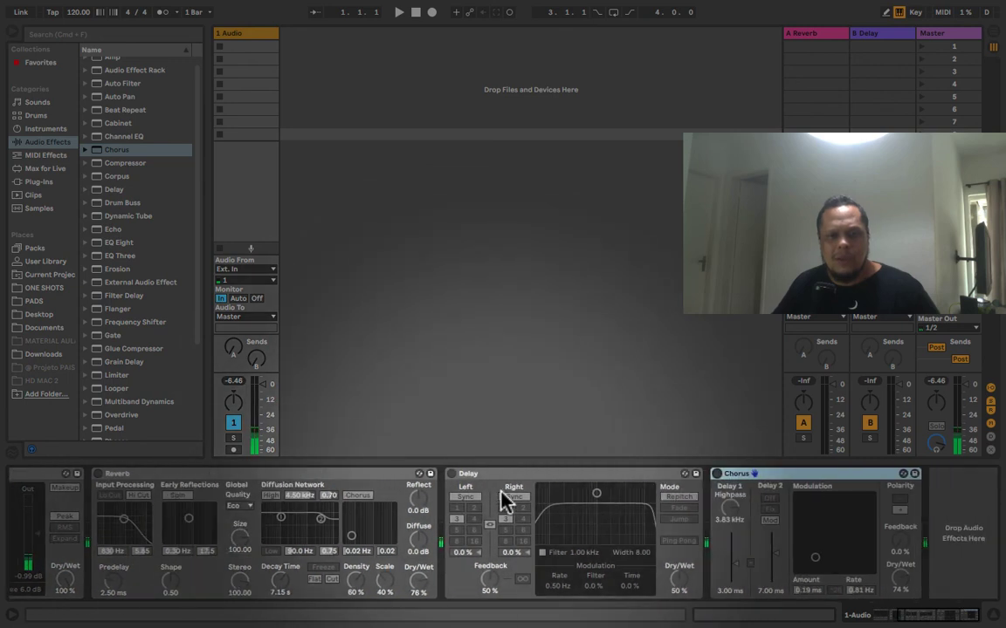
pyautogui.moveTo(761, 476); pyautogui.dragTo(128, 503)
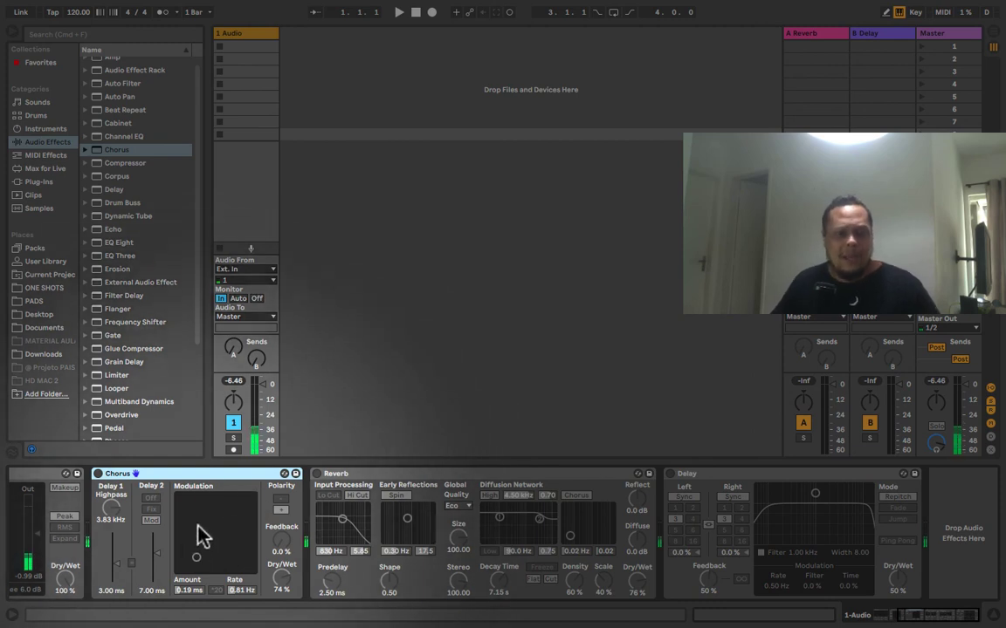
# Step: Turn on the Chorus, try its feedback at 72%, and settle on 57%
pyautogui.click(99, 474)
pyautogui.moveTo(282, 540); pyautogui.dragTo(283, 468)
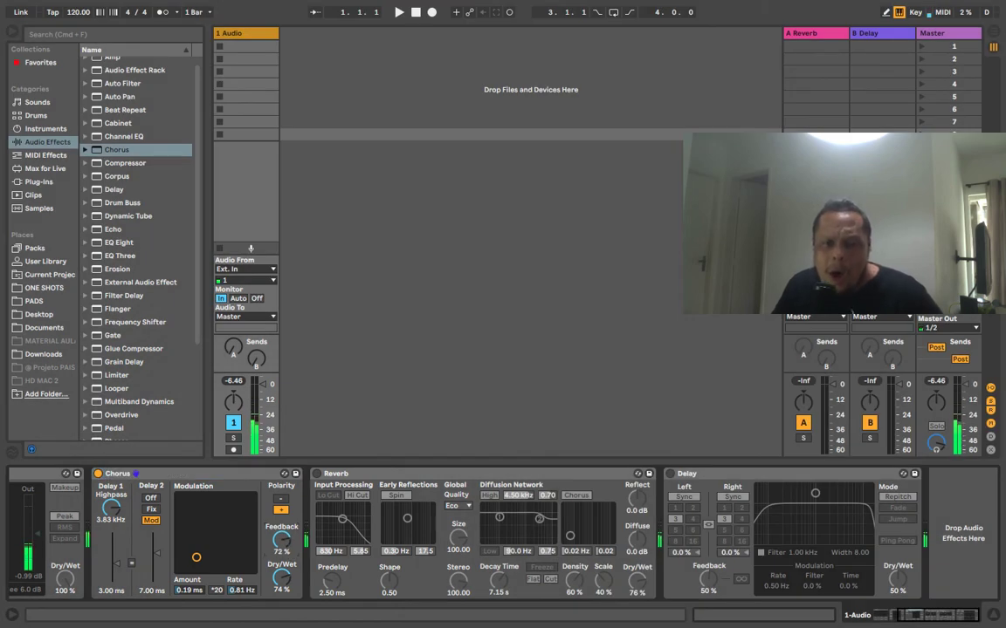
pyautogui.moveTo(282, 541); pyautogui.dragTo(283, 537)
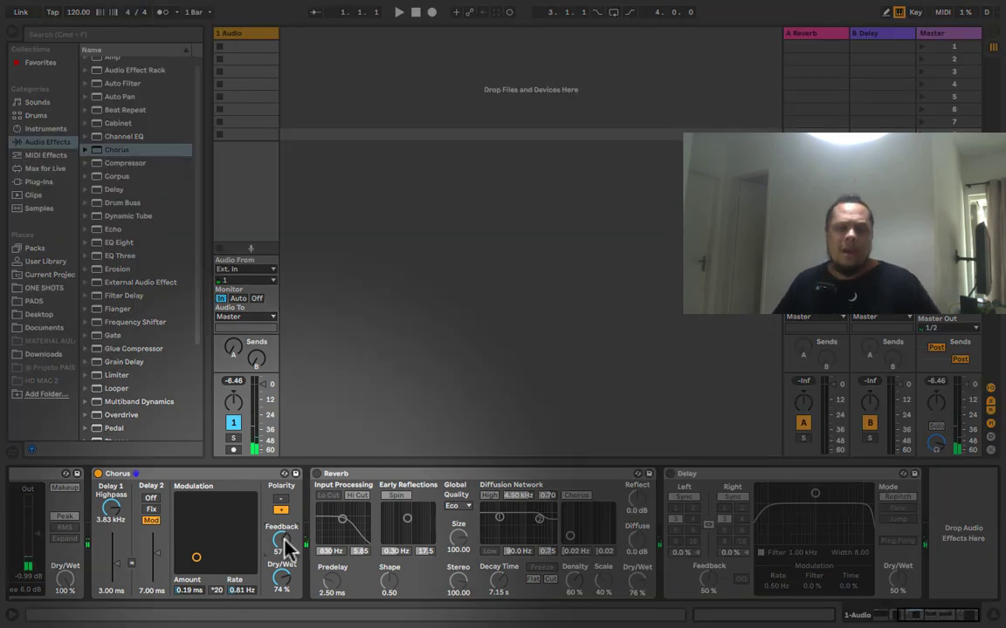
# Step: Compare the Chorus on and off, leave it on, and set Delay 1 to 4.15 ms and Delay 2 to 10.8 ms
pyautogui.click(97, 474)
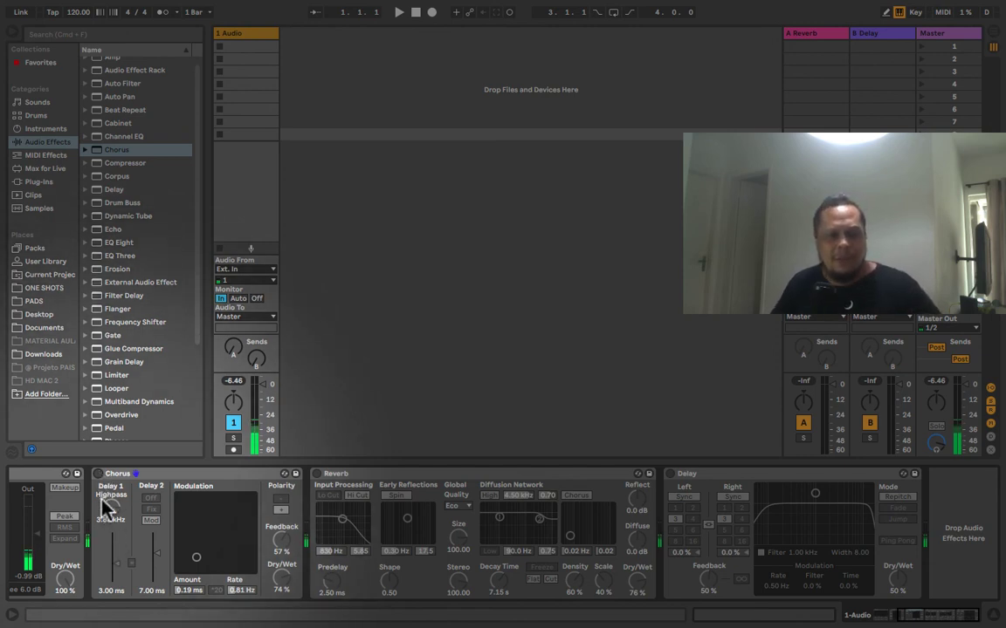
pyautogui.click(97, 474)
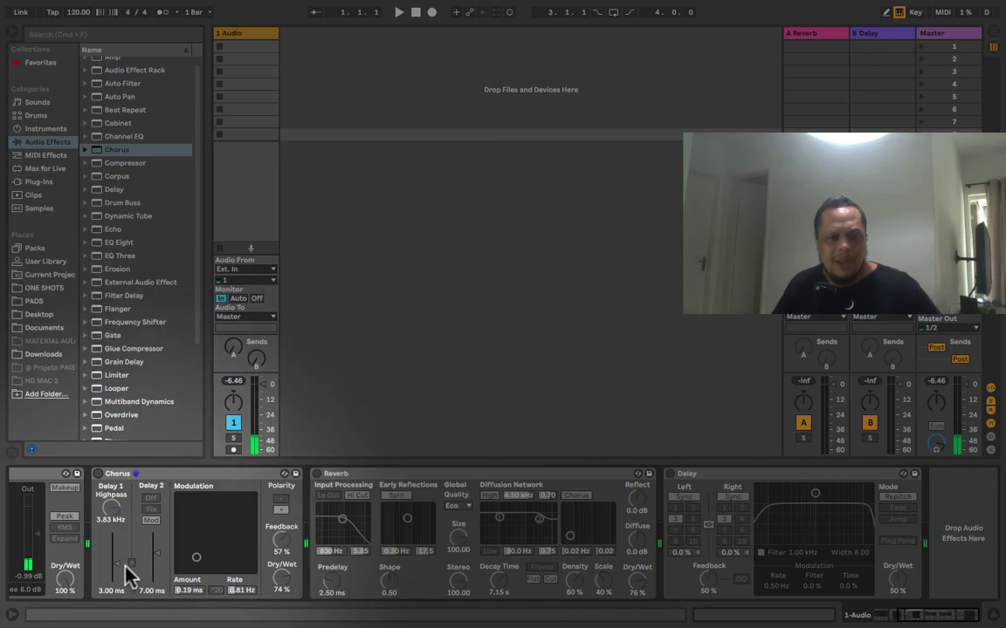
pyautogui.click(98, 474)
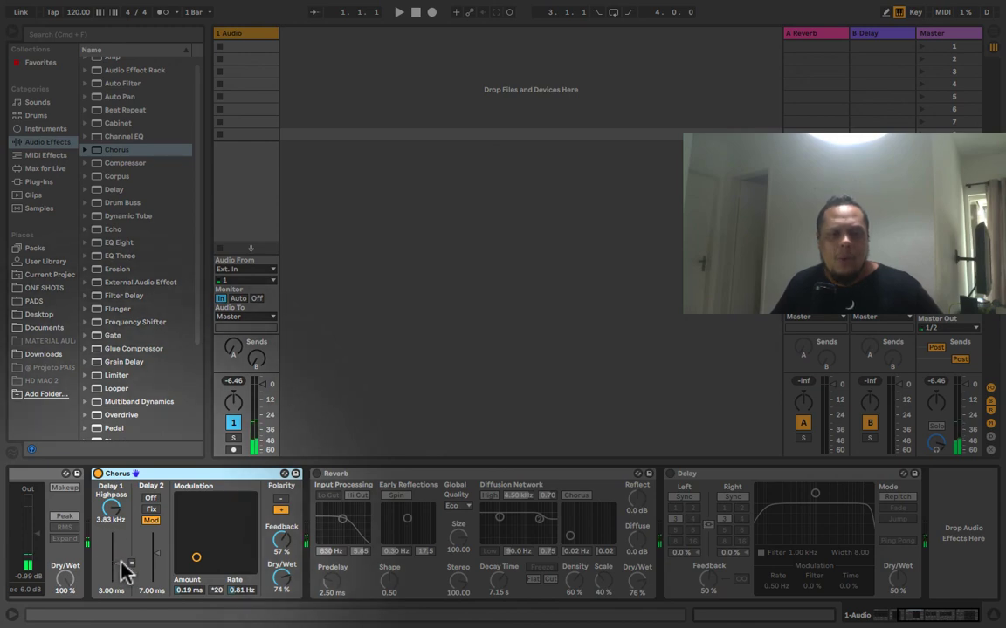
pyautogui.moveTo(118, 564); pyautogui.dragTo(156, 547)
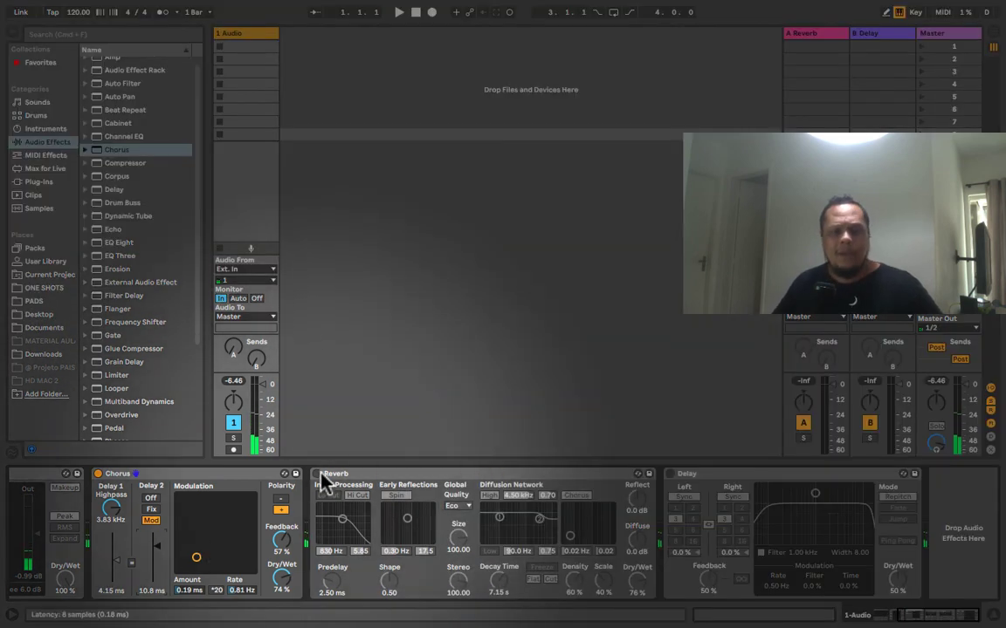
# Step: Turn on the Reverb together with the Chorus and briefly audition the Delay with them, leaving the Delay bypassed
pyautogui.click(318, 474)
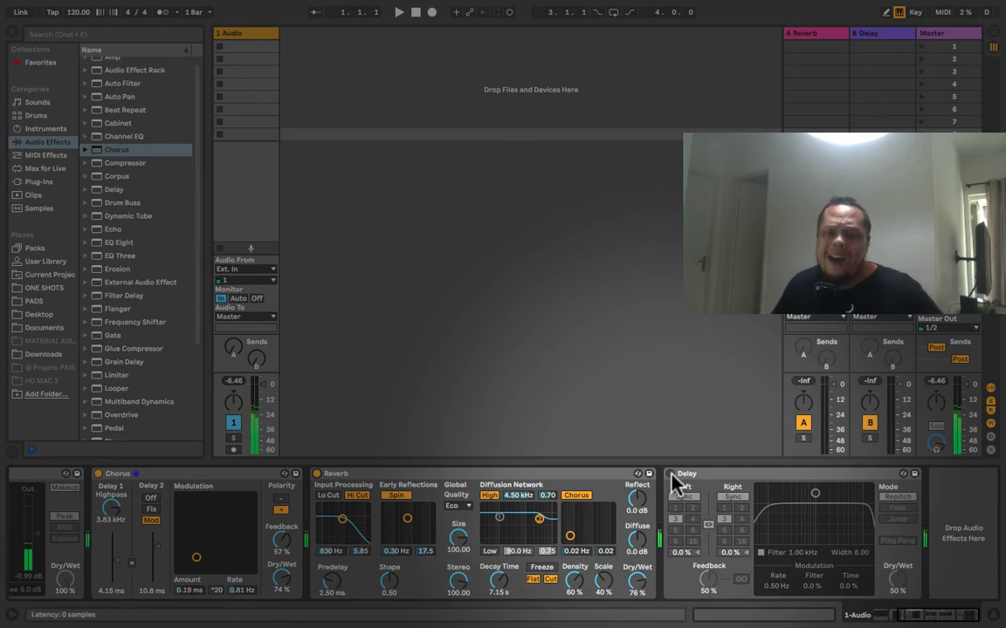
pyautogui.click(670, 475)
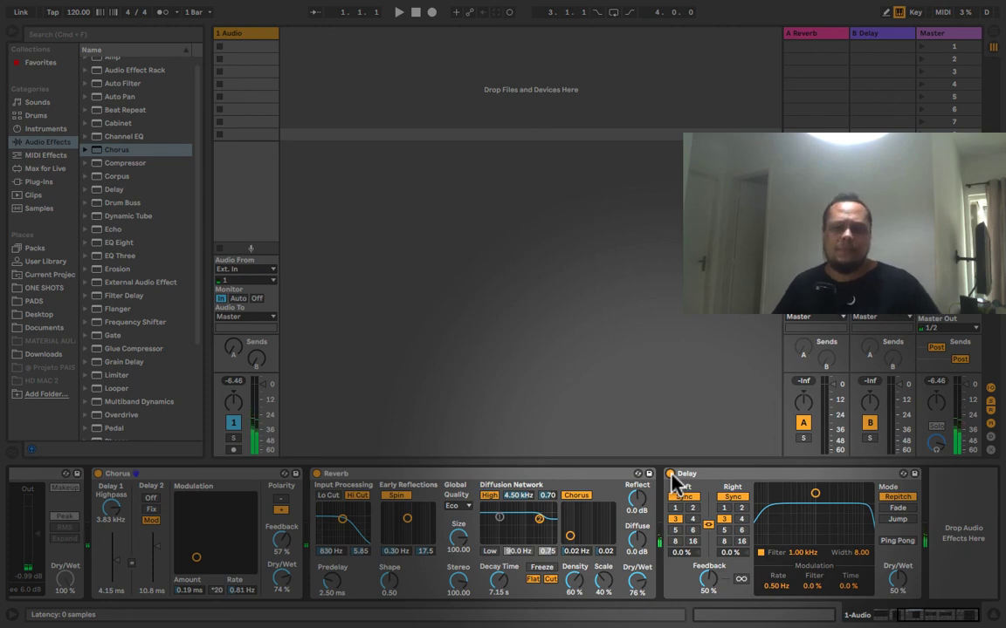
pyautogui.click(670, 475)
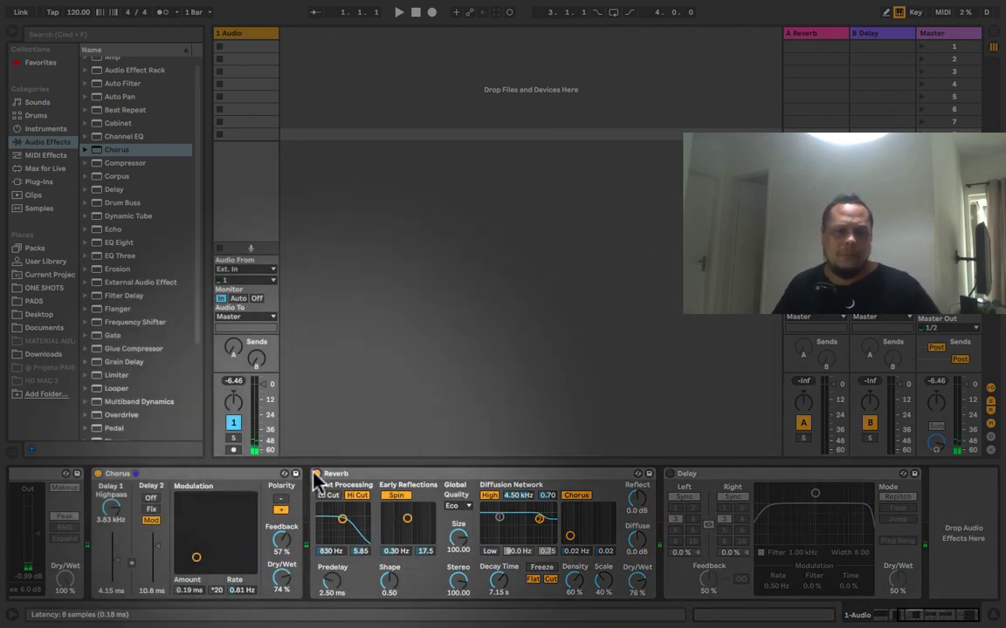